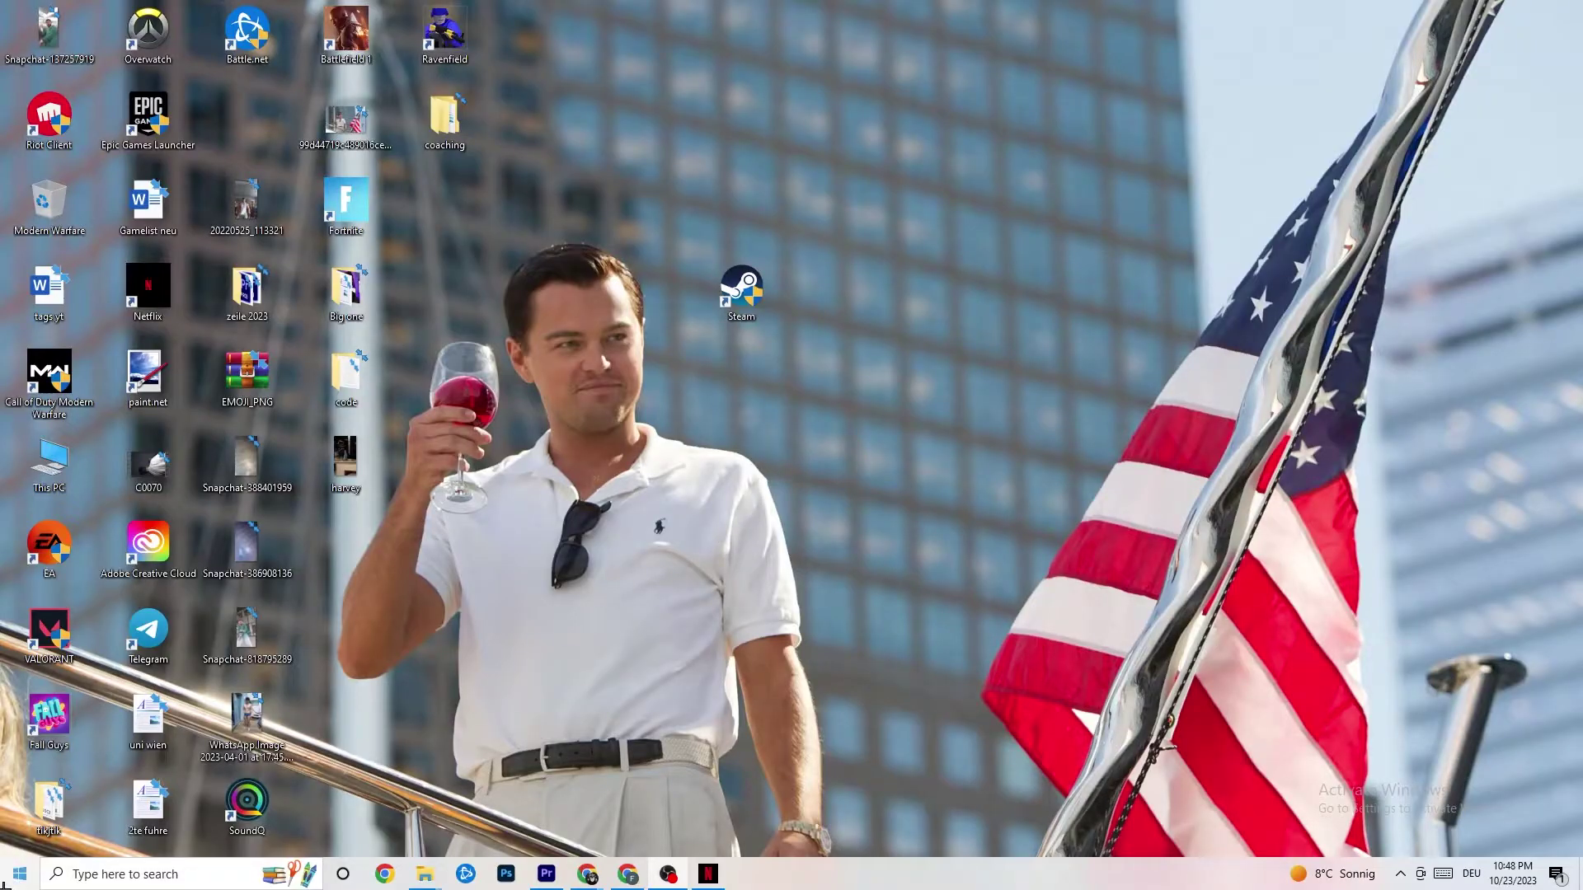
Open Settings from Start and go to the Windows Update page under Update & Security
left_click(4, 883)
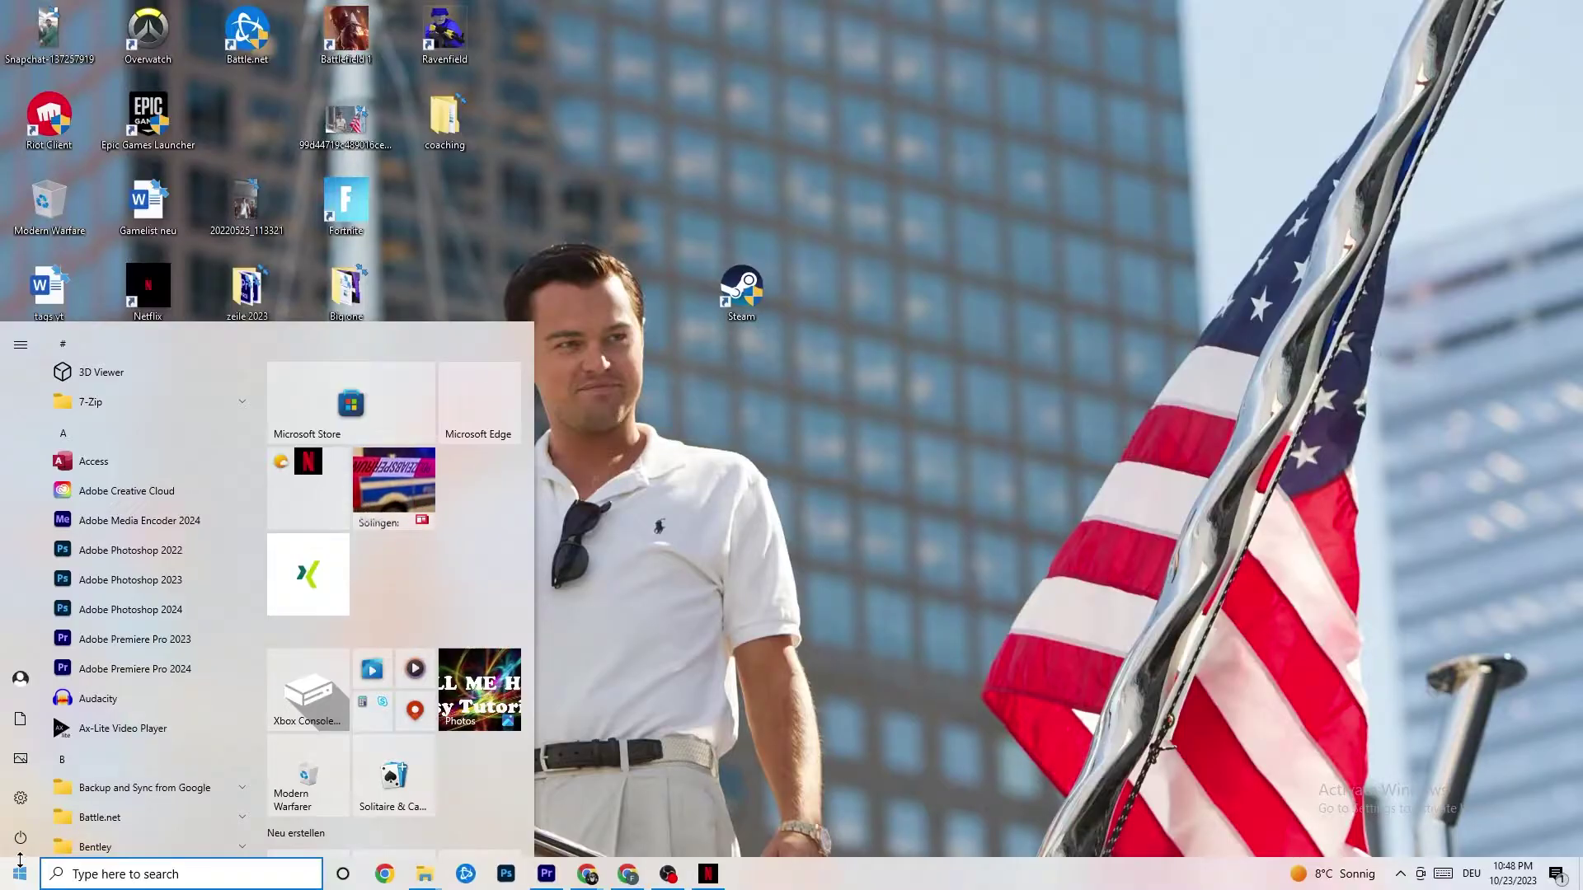
left_click(21, 798)
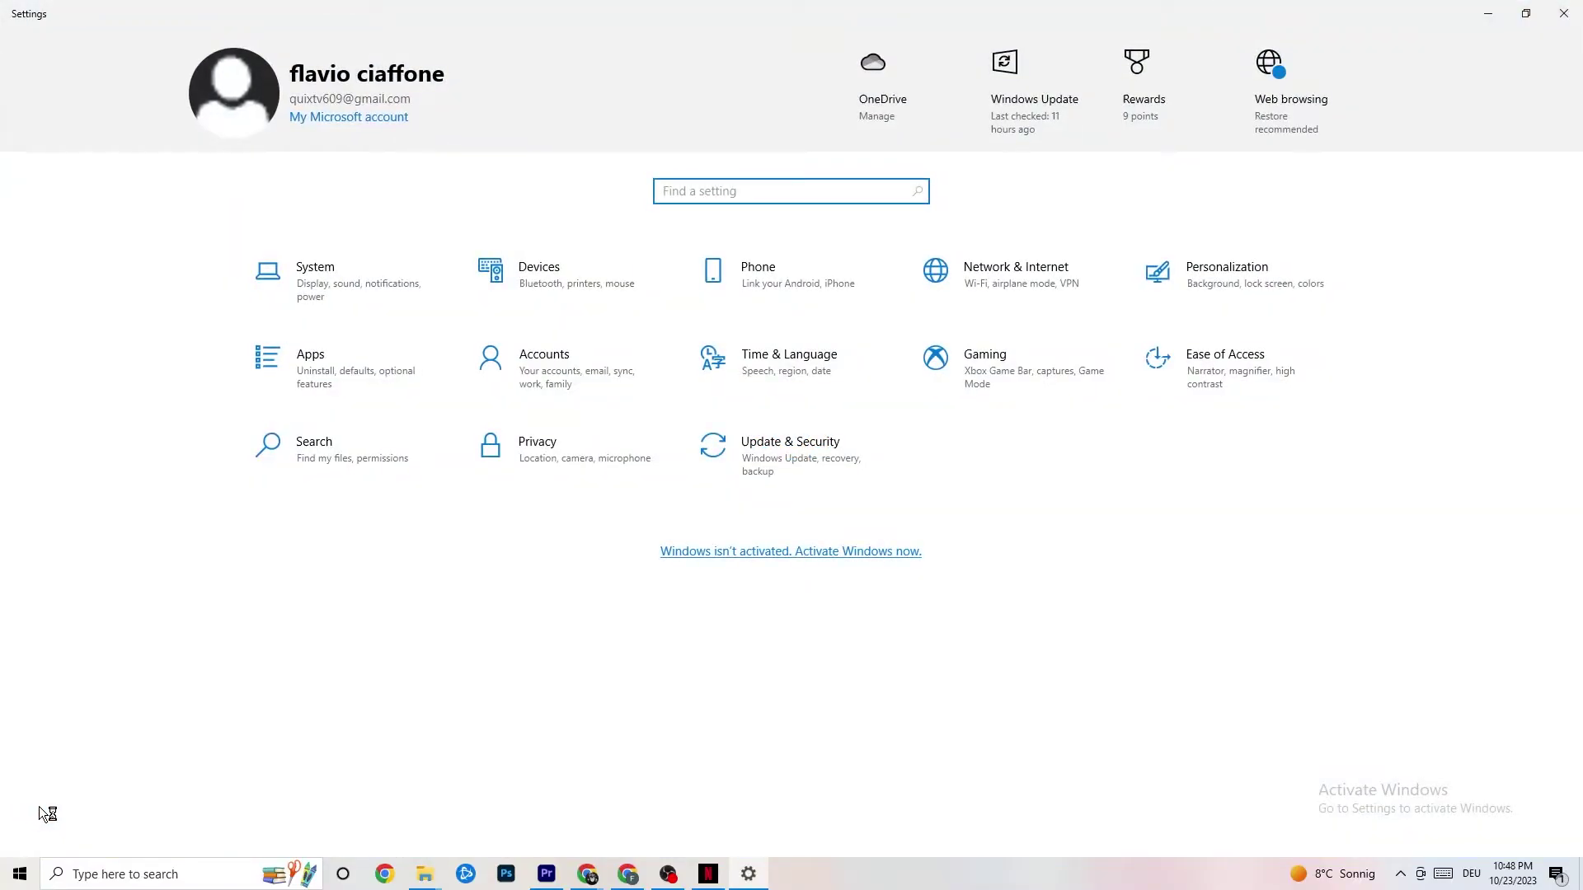
left_click(764, 477)
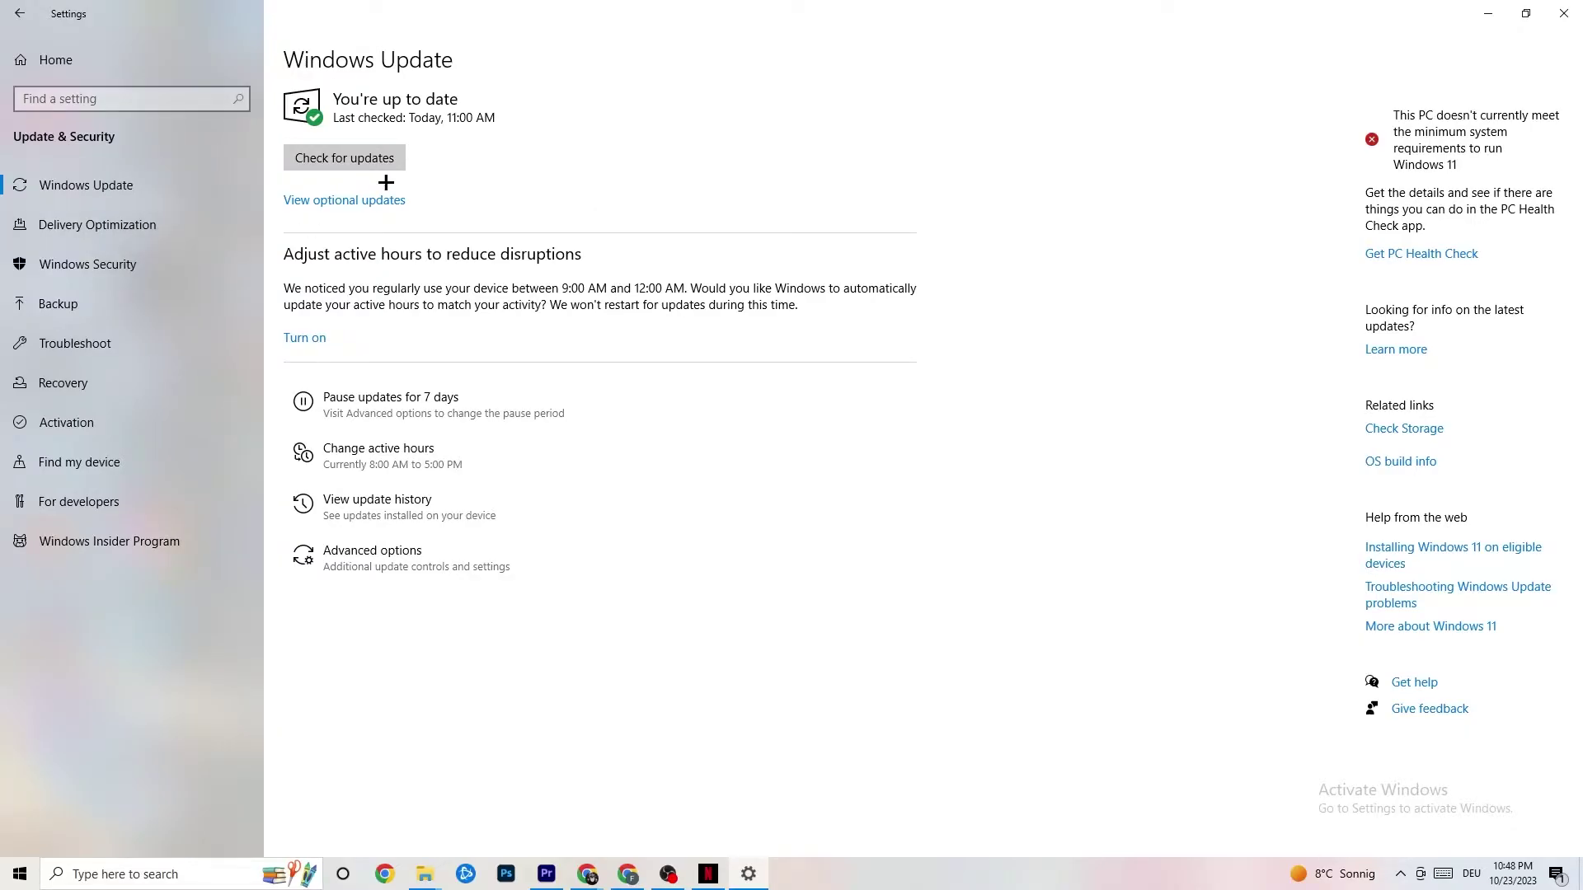
Switch Settings to the Troubleshoot page, then minimize the Settings window
left_click(102, 349)
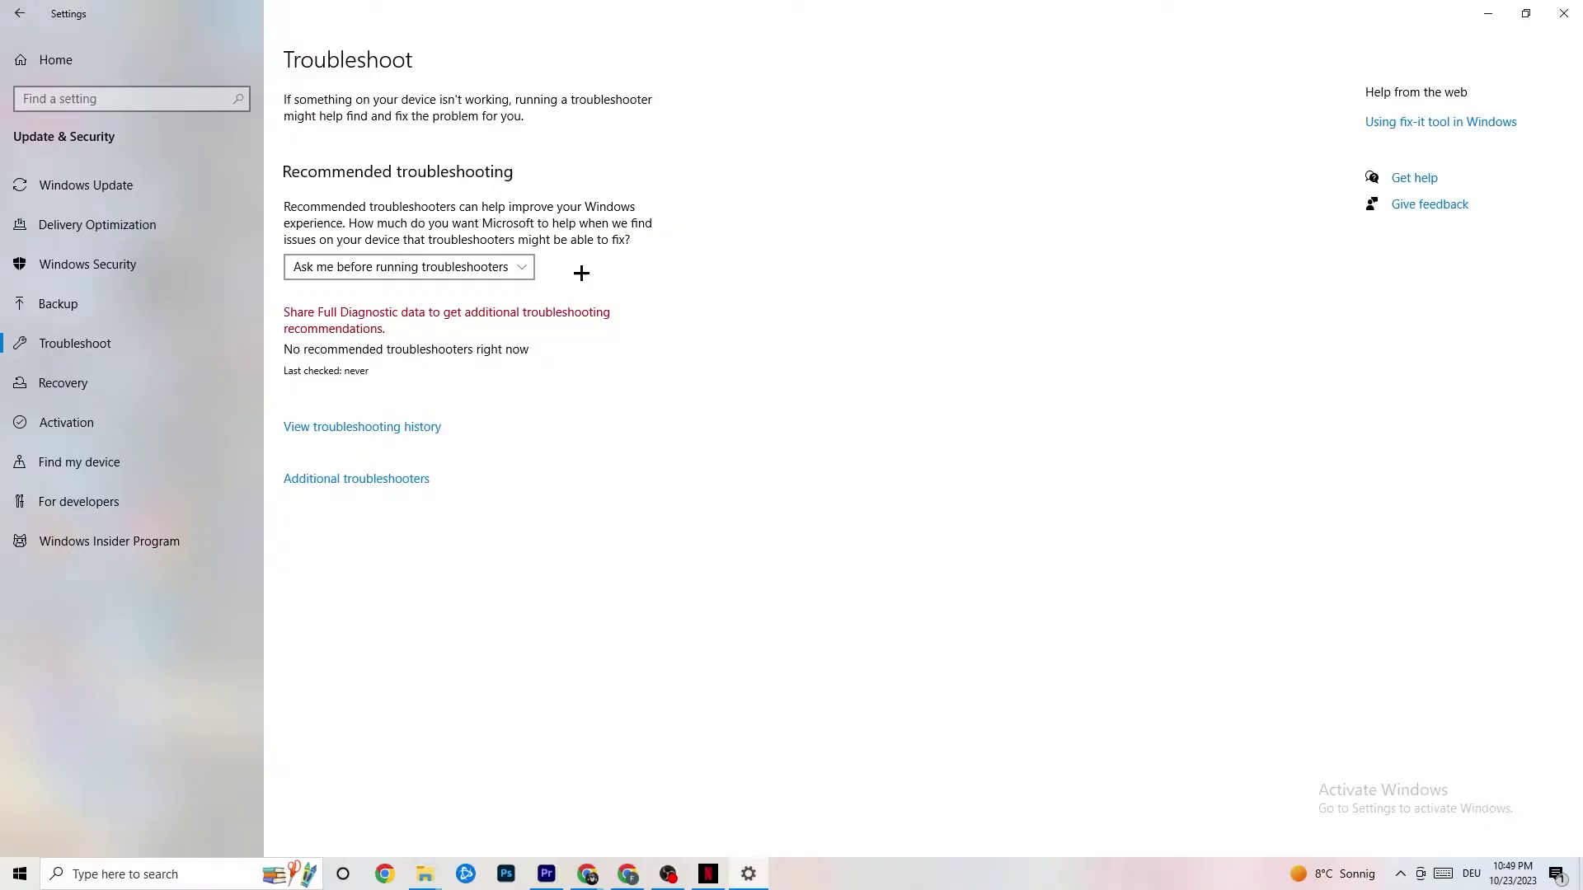
left_click(1488, 12)
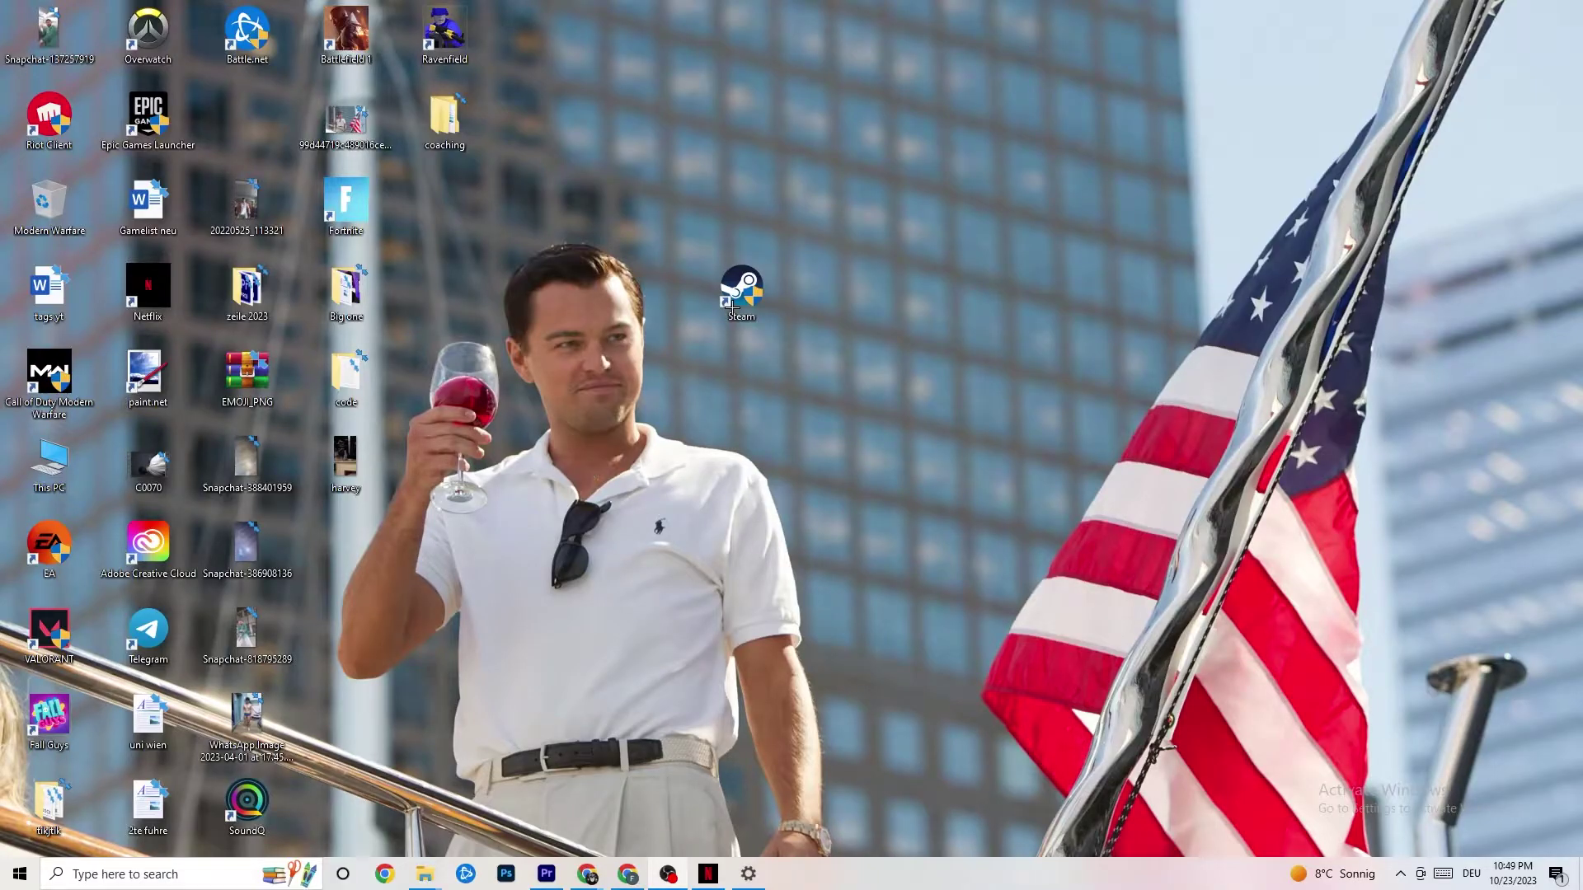
left_click_drag(734, 291, 763, 372)
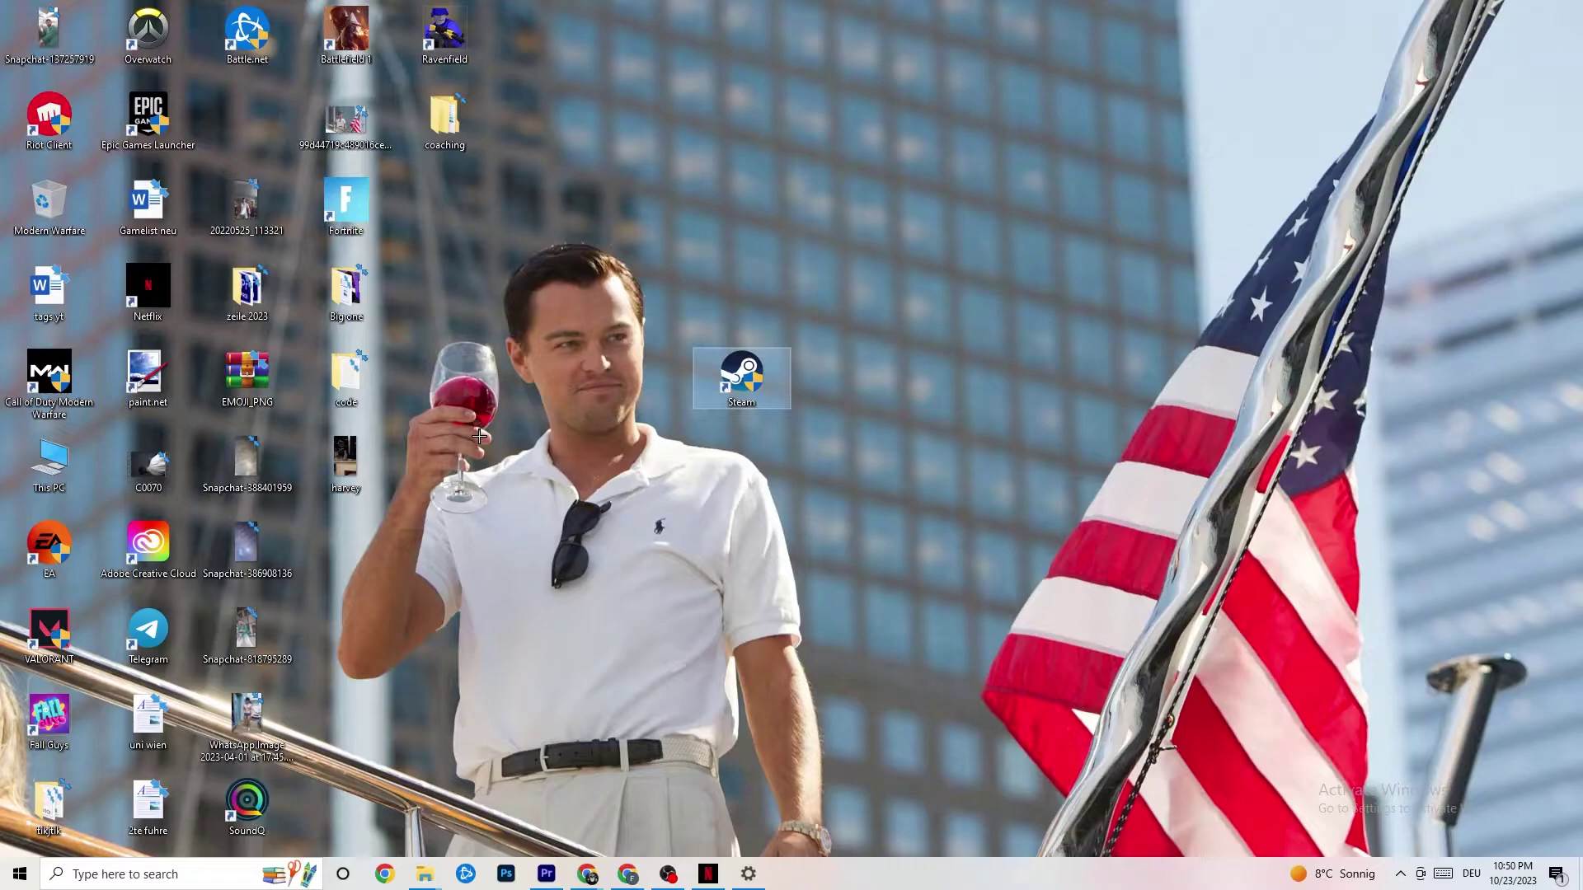
right_click(752, 375)
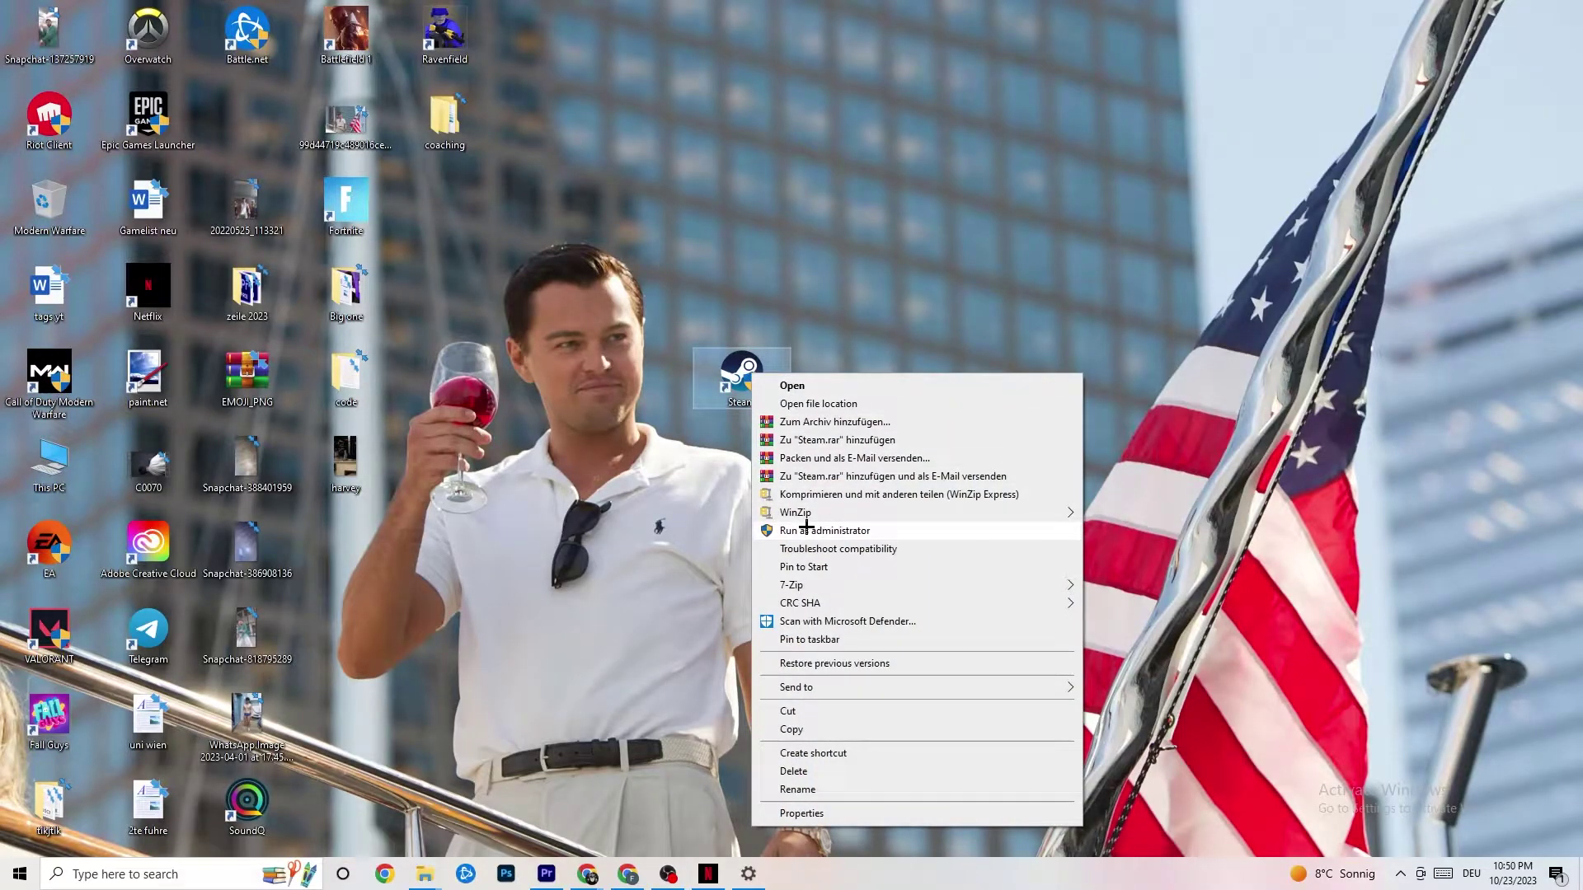
left_click(606, 497)
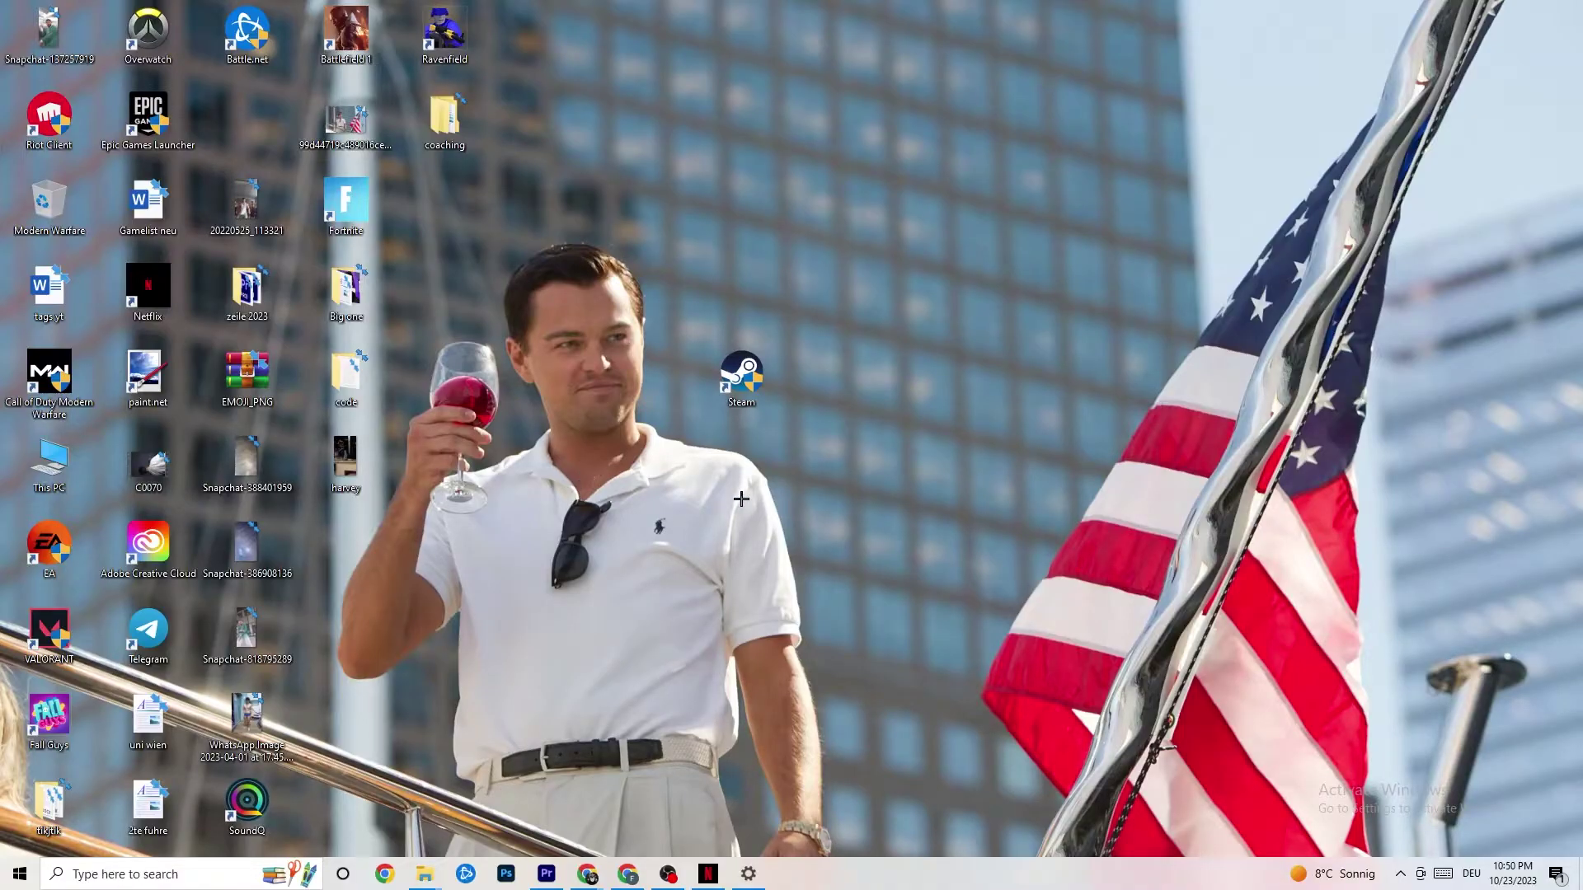
left_click_drag(727, 370, 727, 284)
Set the Steam desktop shortcut to run in Windows 8 compatibility mode as administrator
right_click(728, 283)
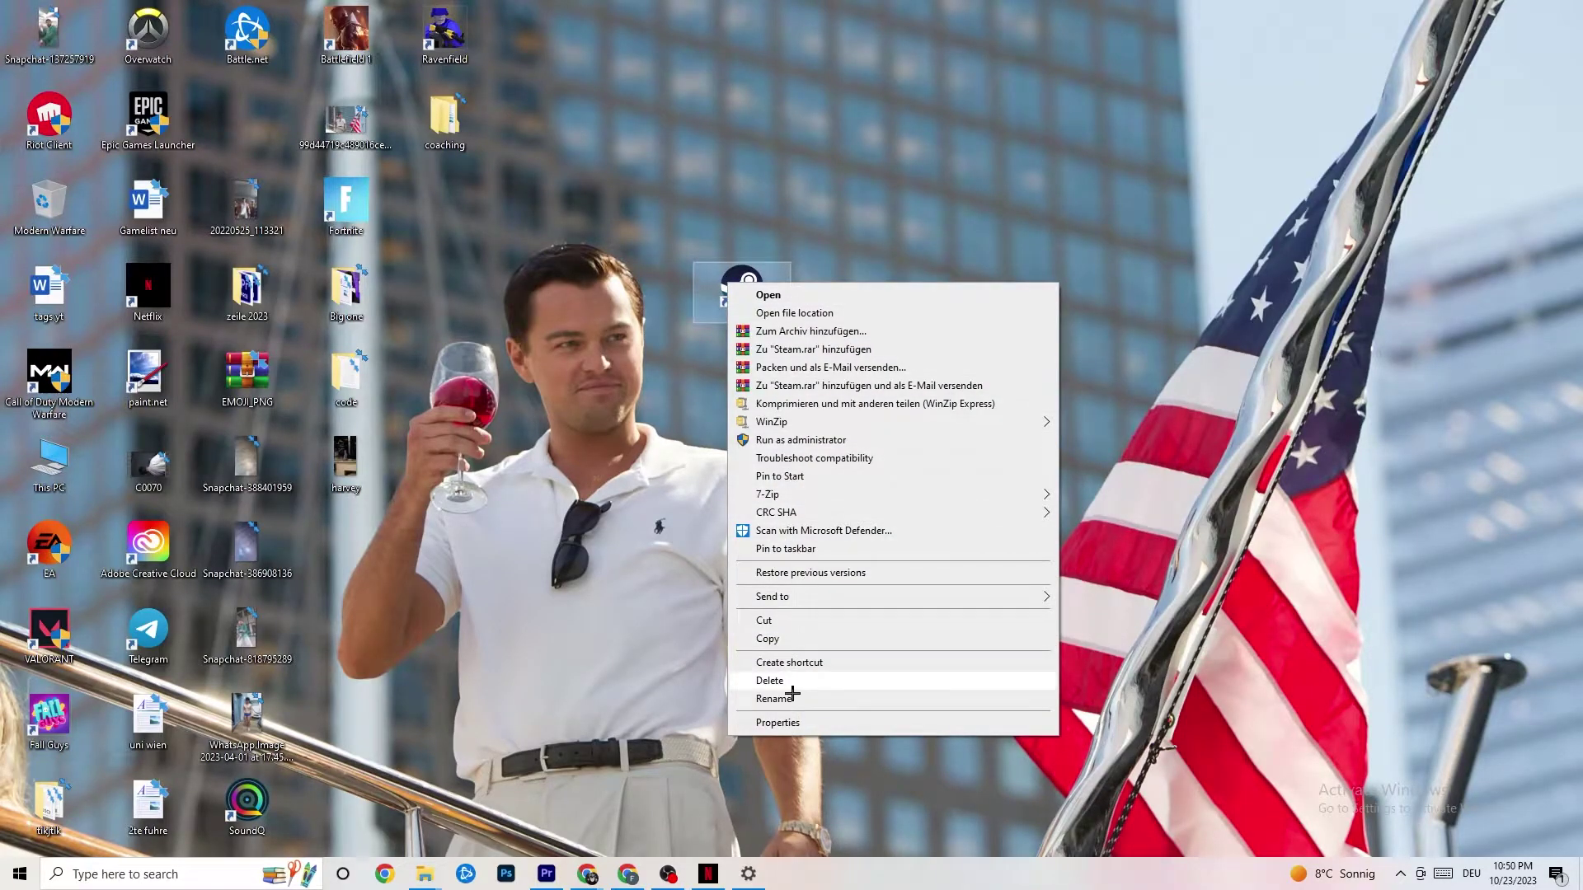
left_click(791, 723)
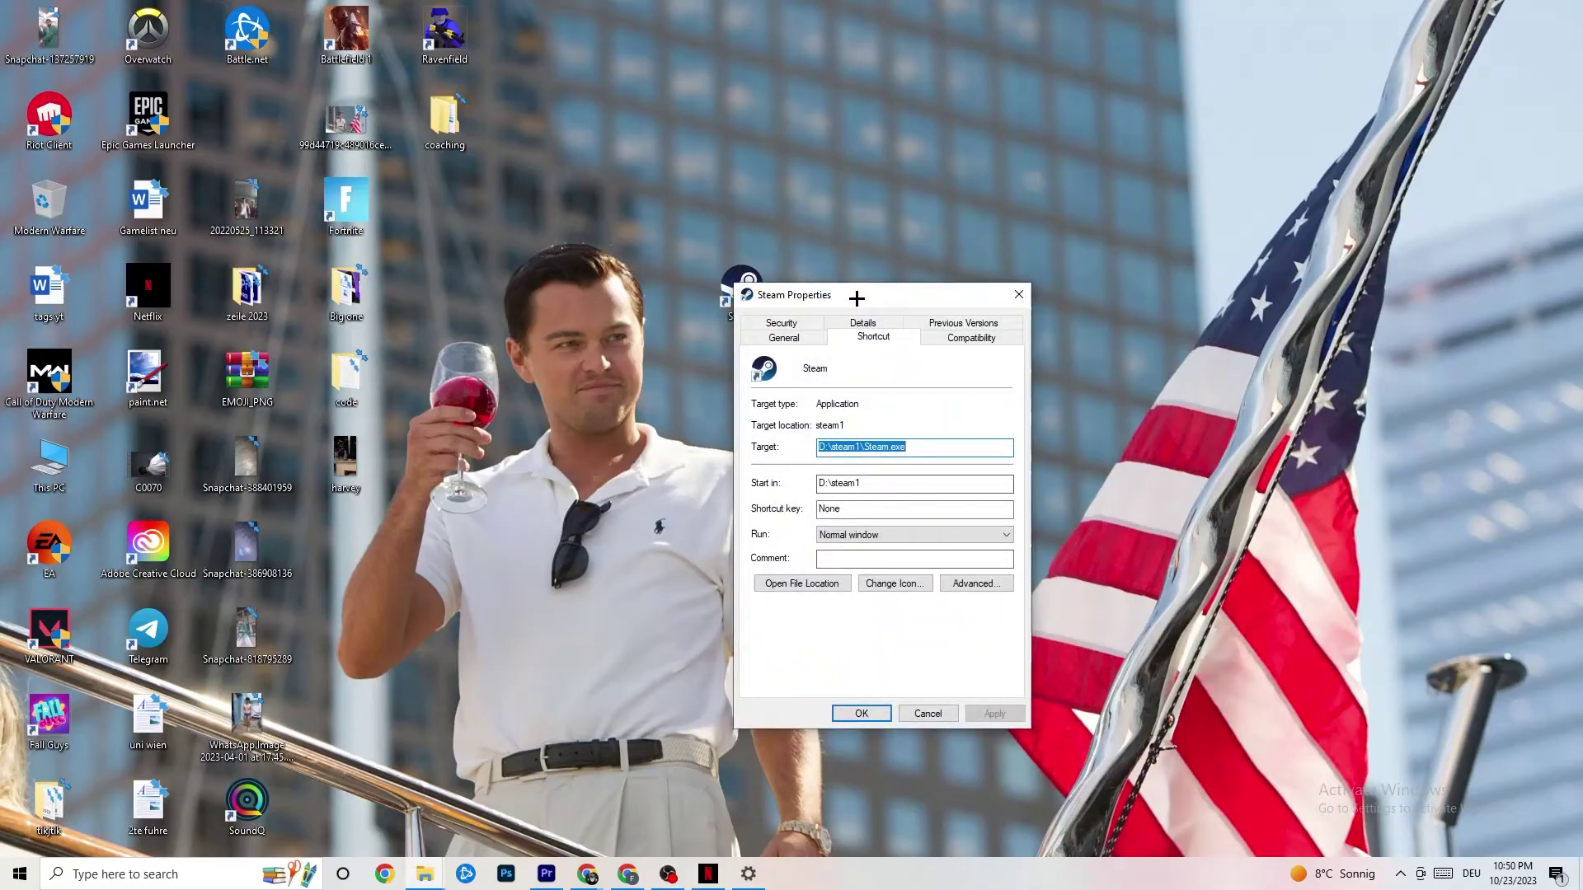
left_click_drag(852, 296, 777, 155)
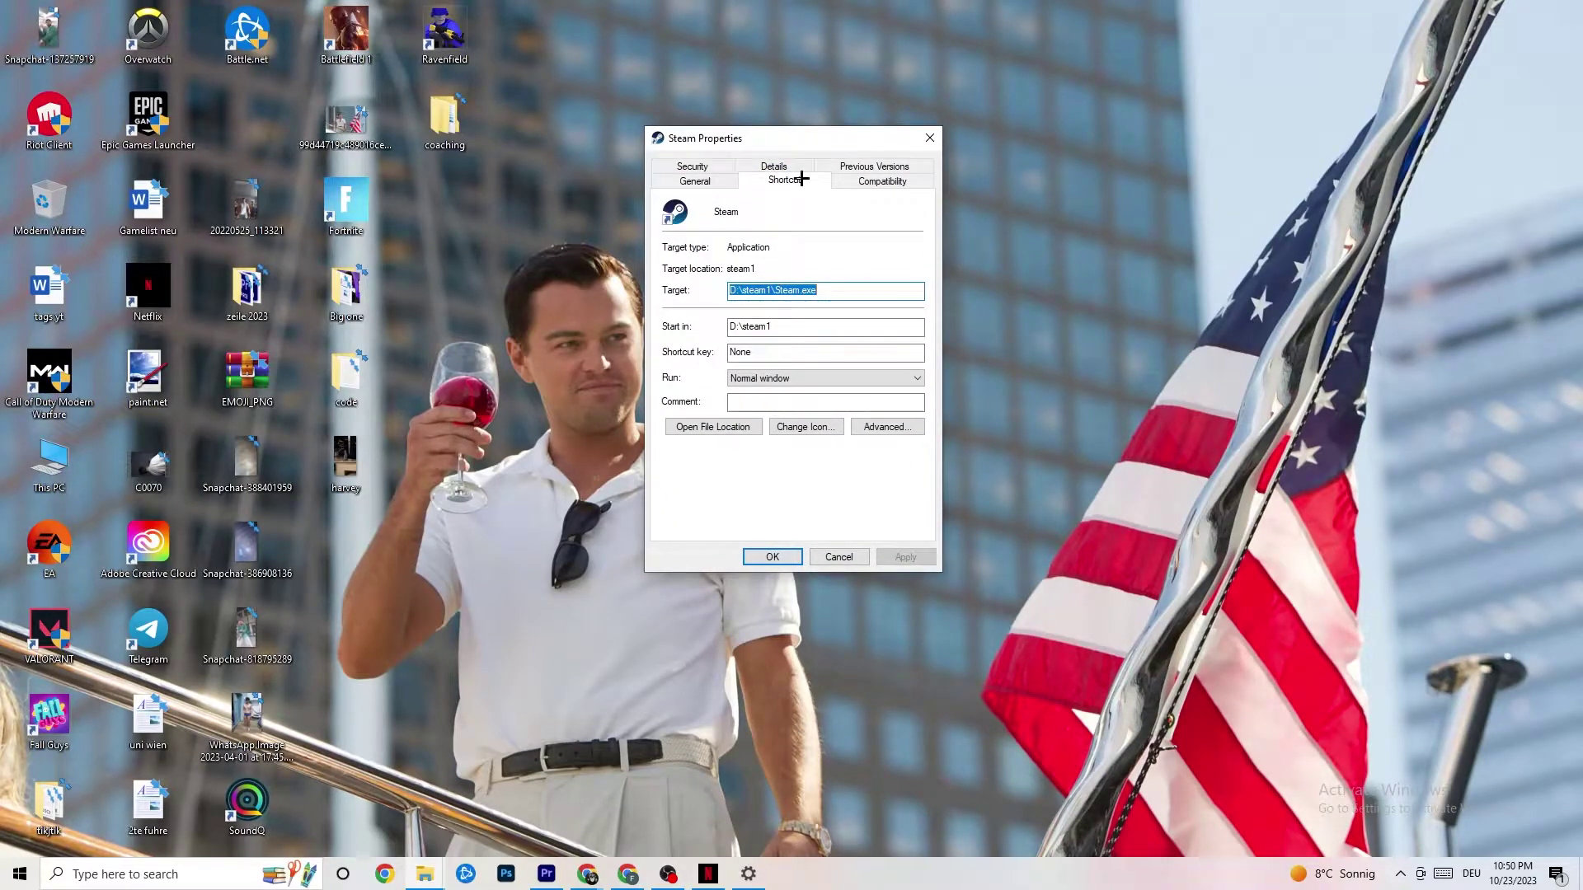
left_click(875, 182)
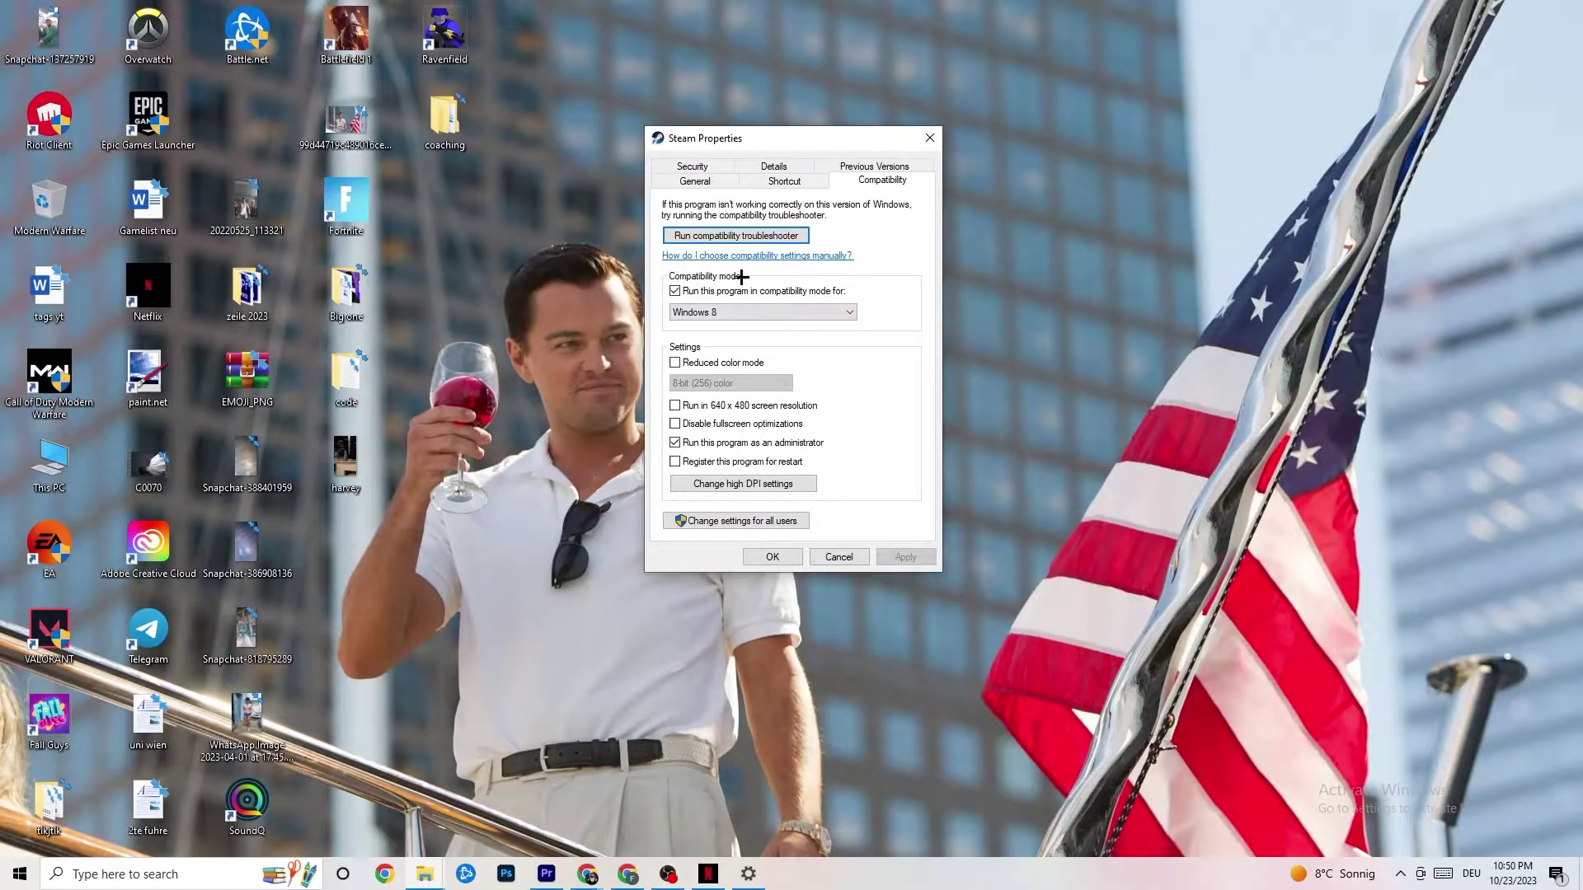
left_click(674, 291)
left_click(802, 308)
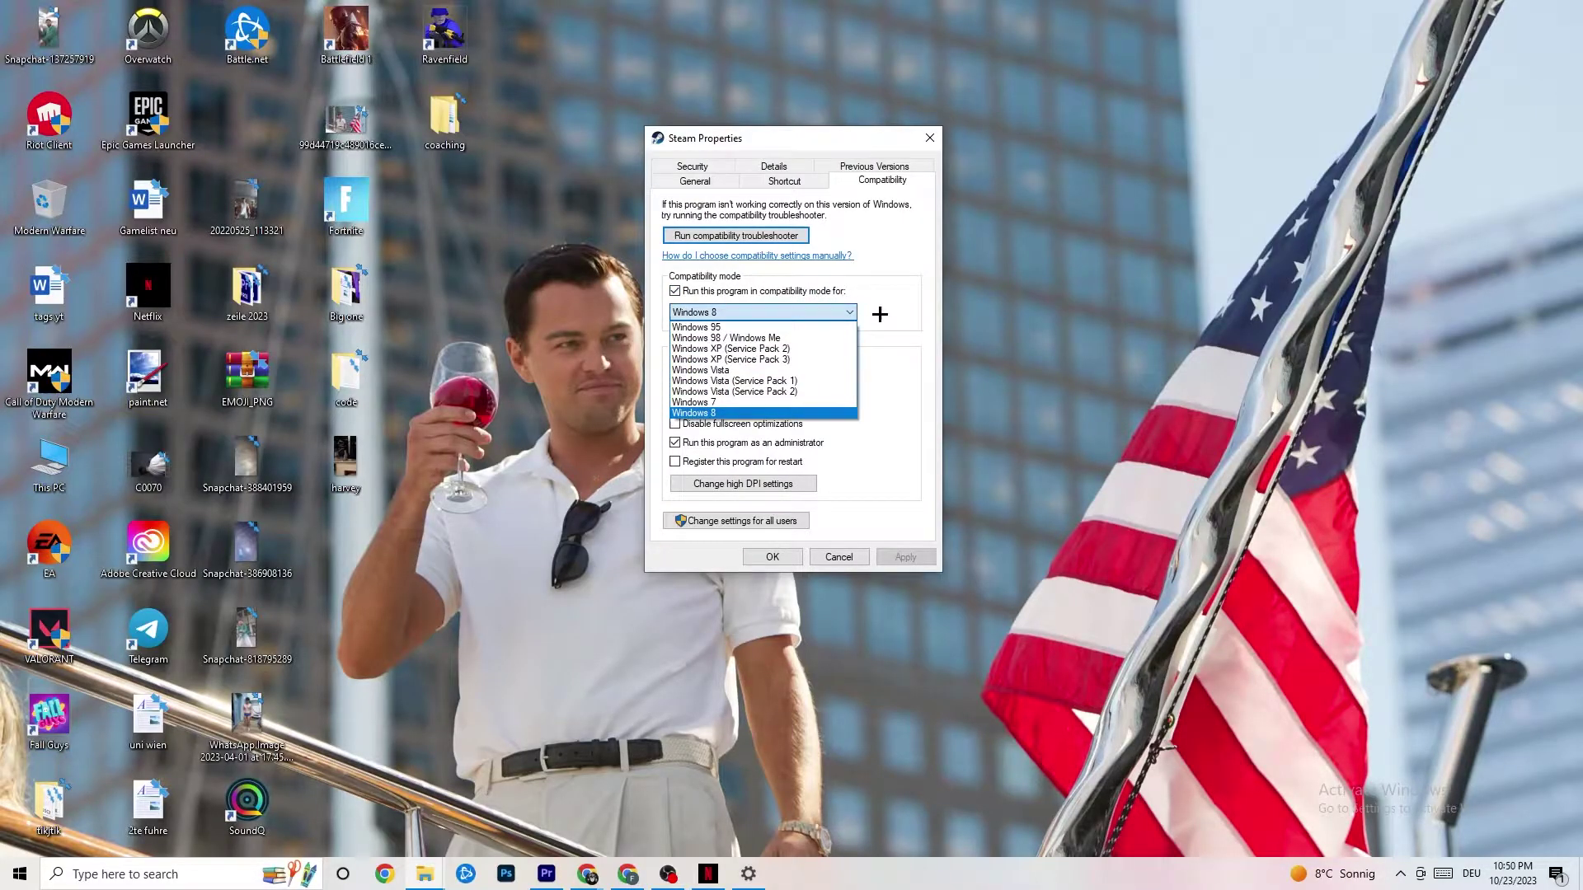
left_click(775, 414)
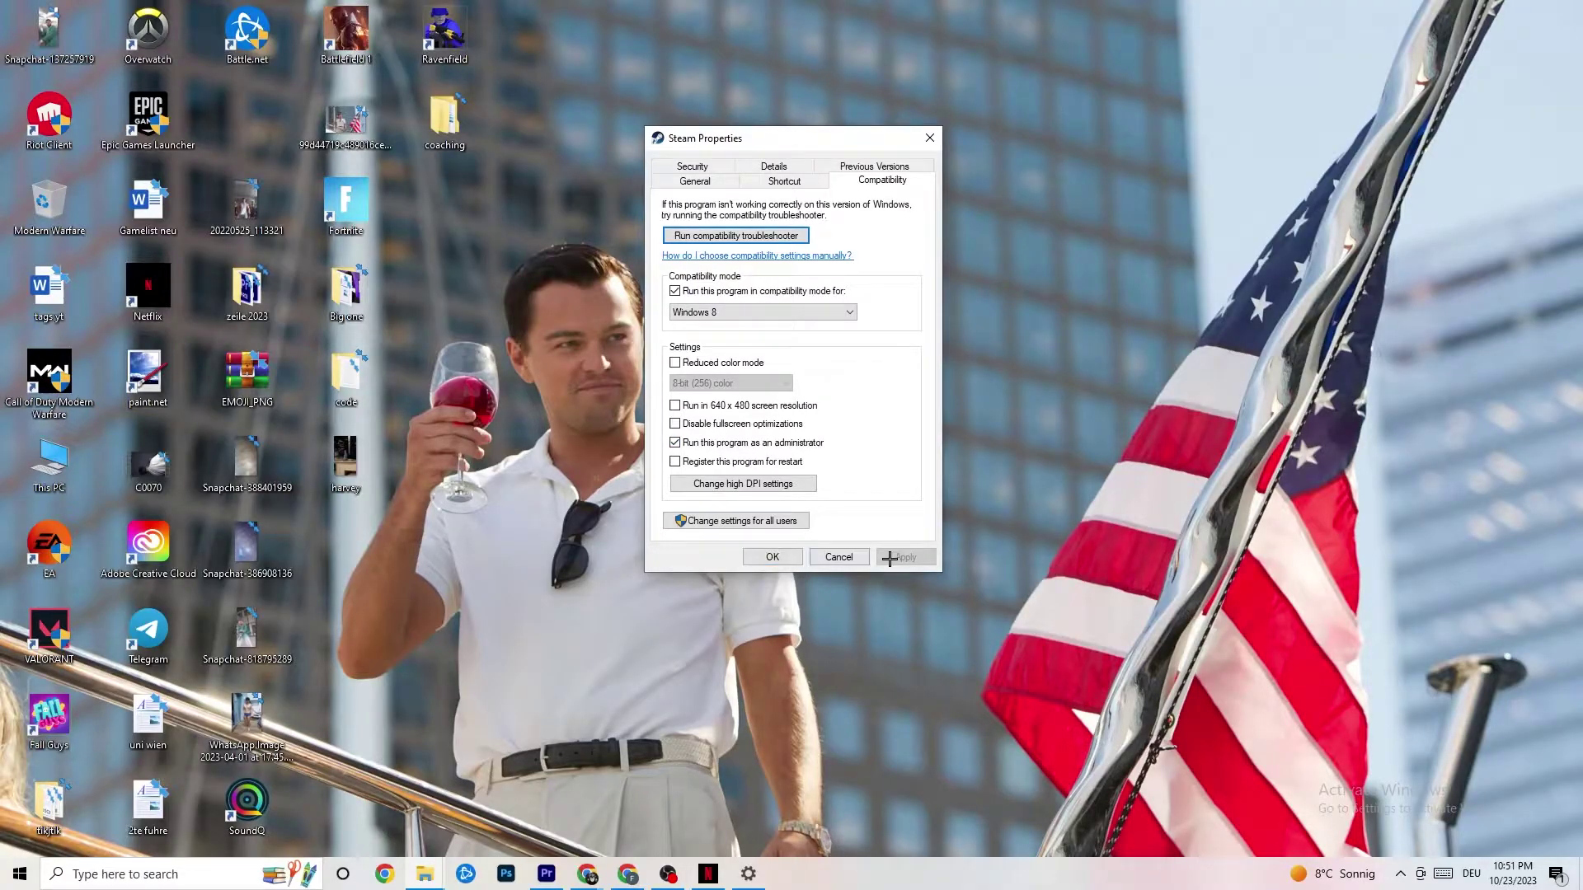
left_click(775, 558)
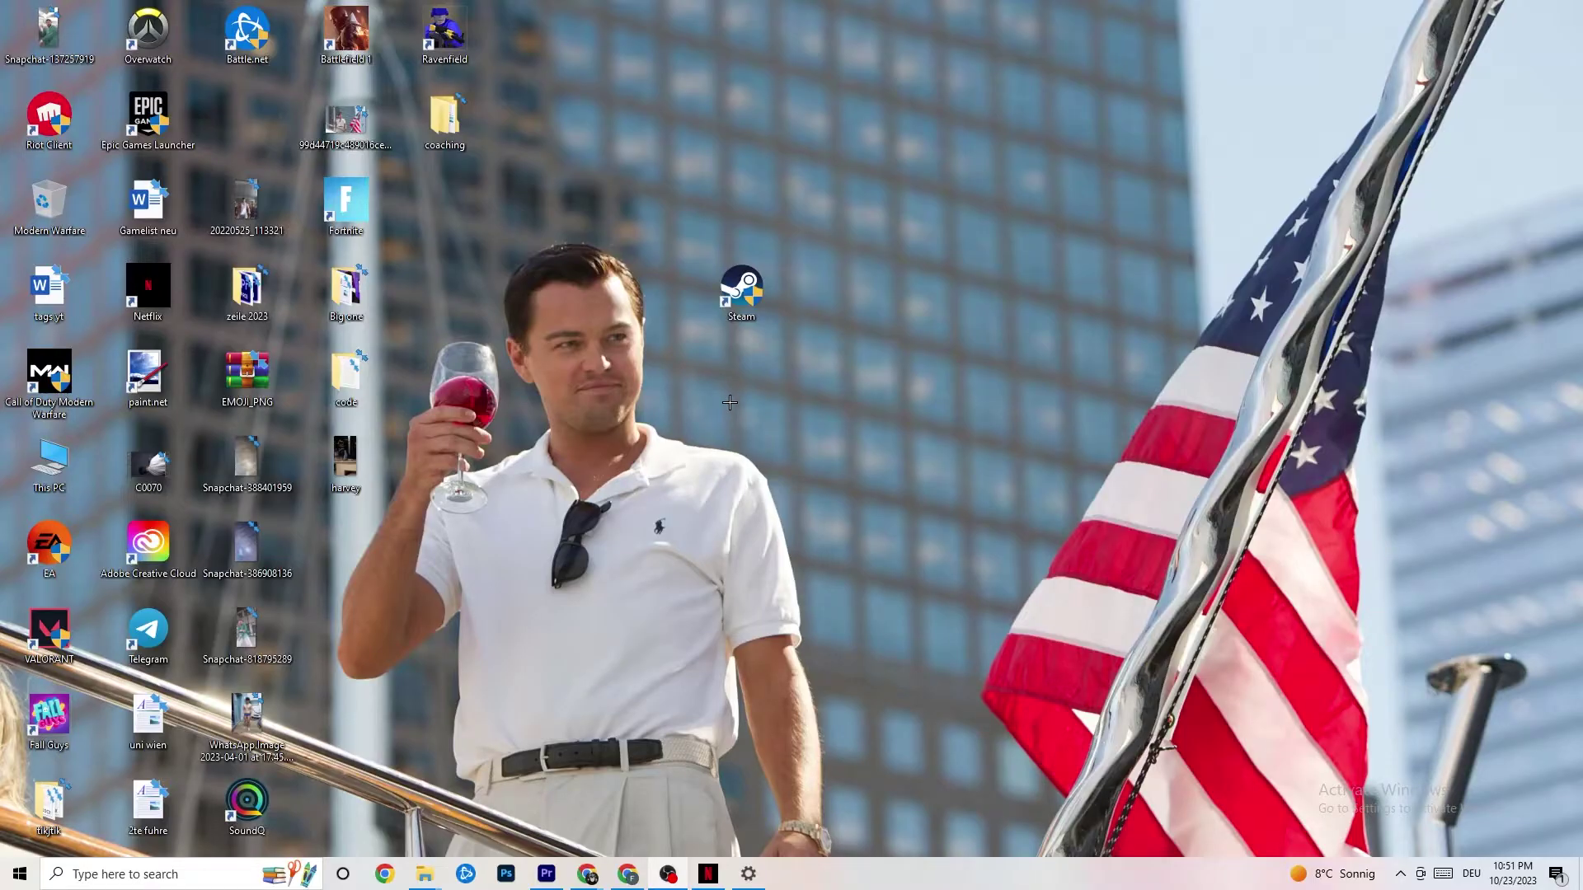
left_click(736, 306)
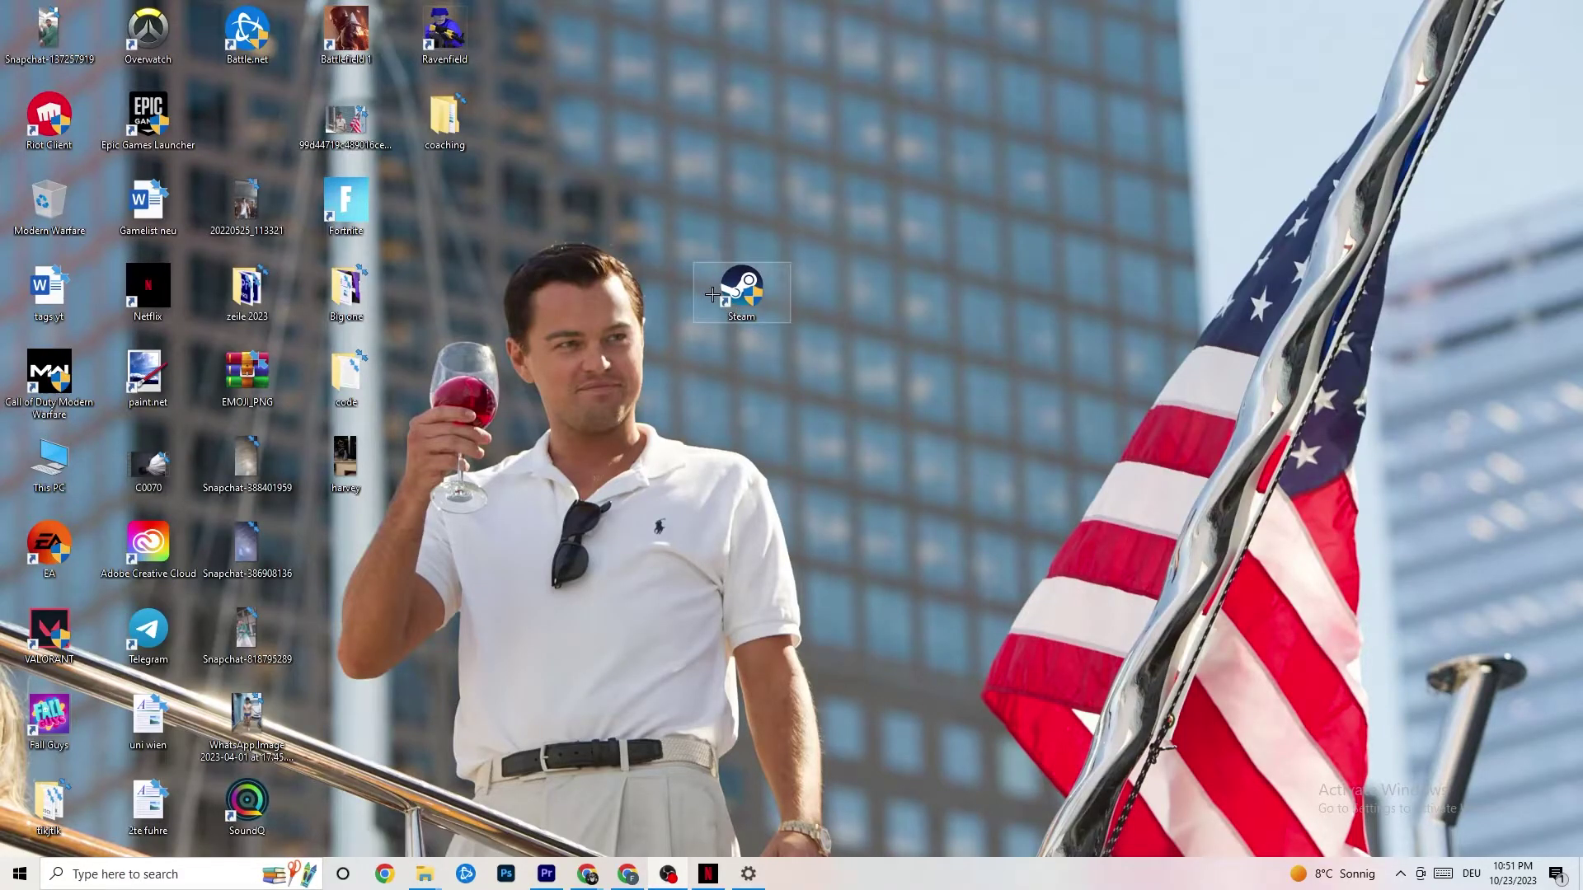
right_click(712, 295)
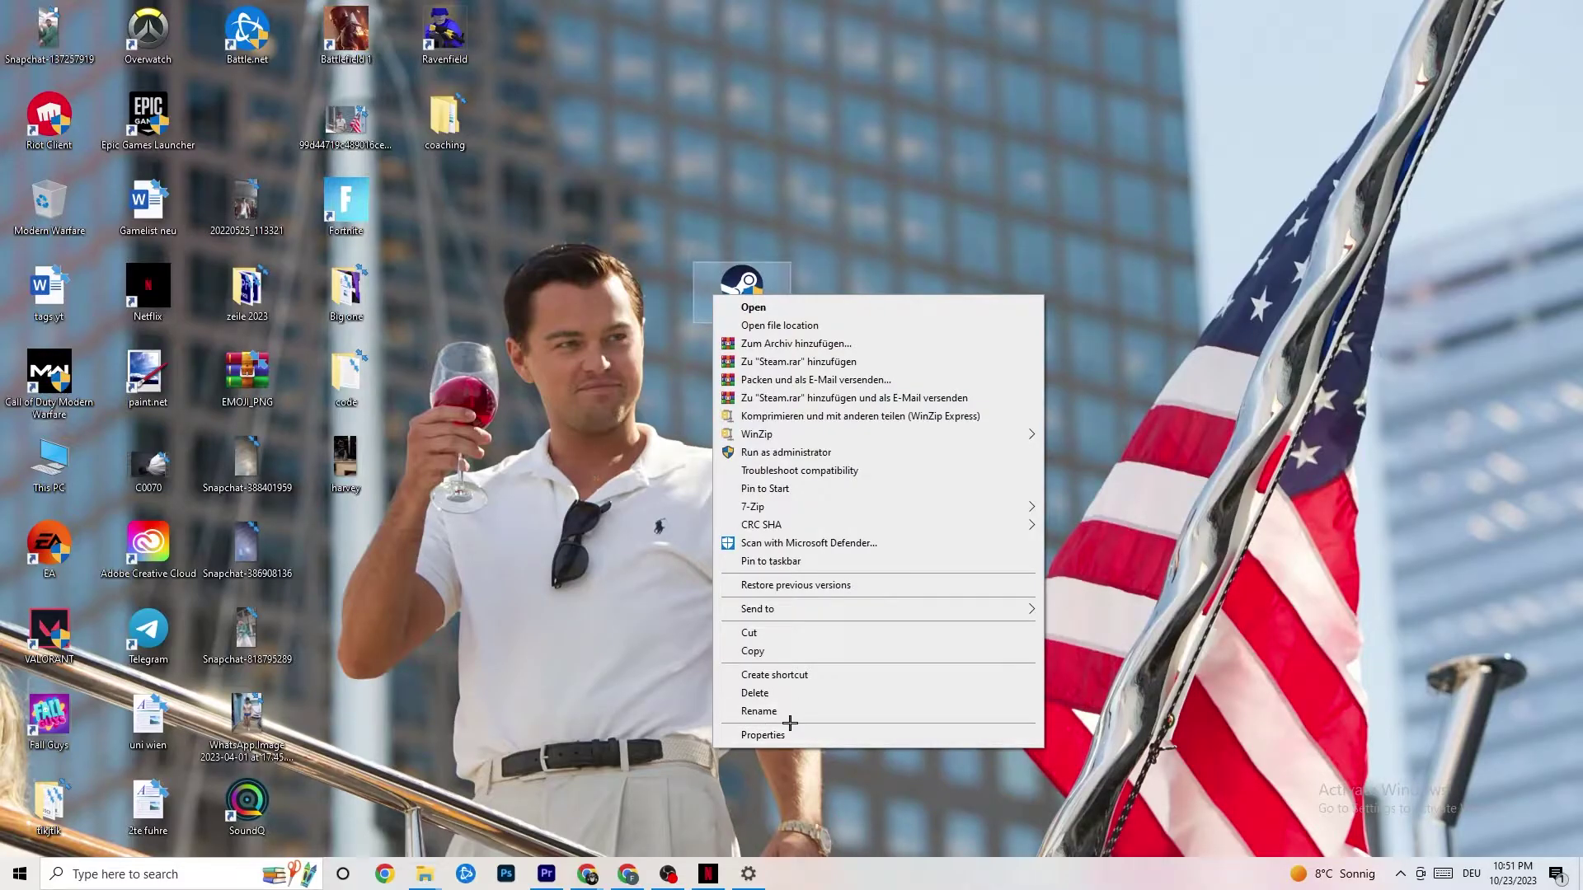
left_click(637, 330)
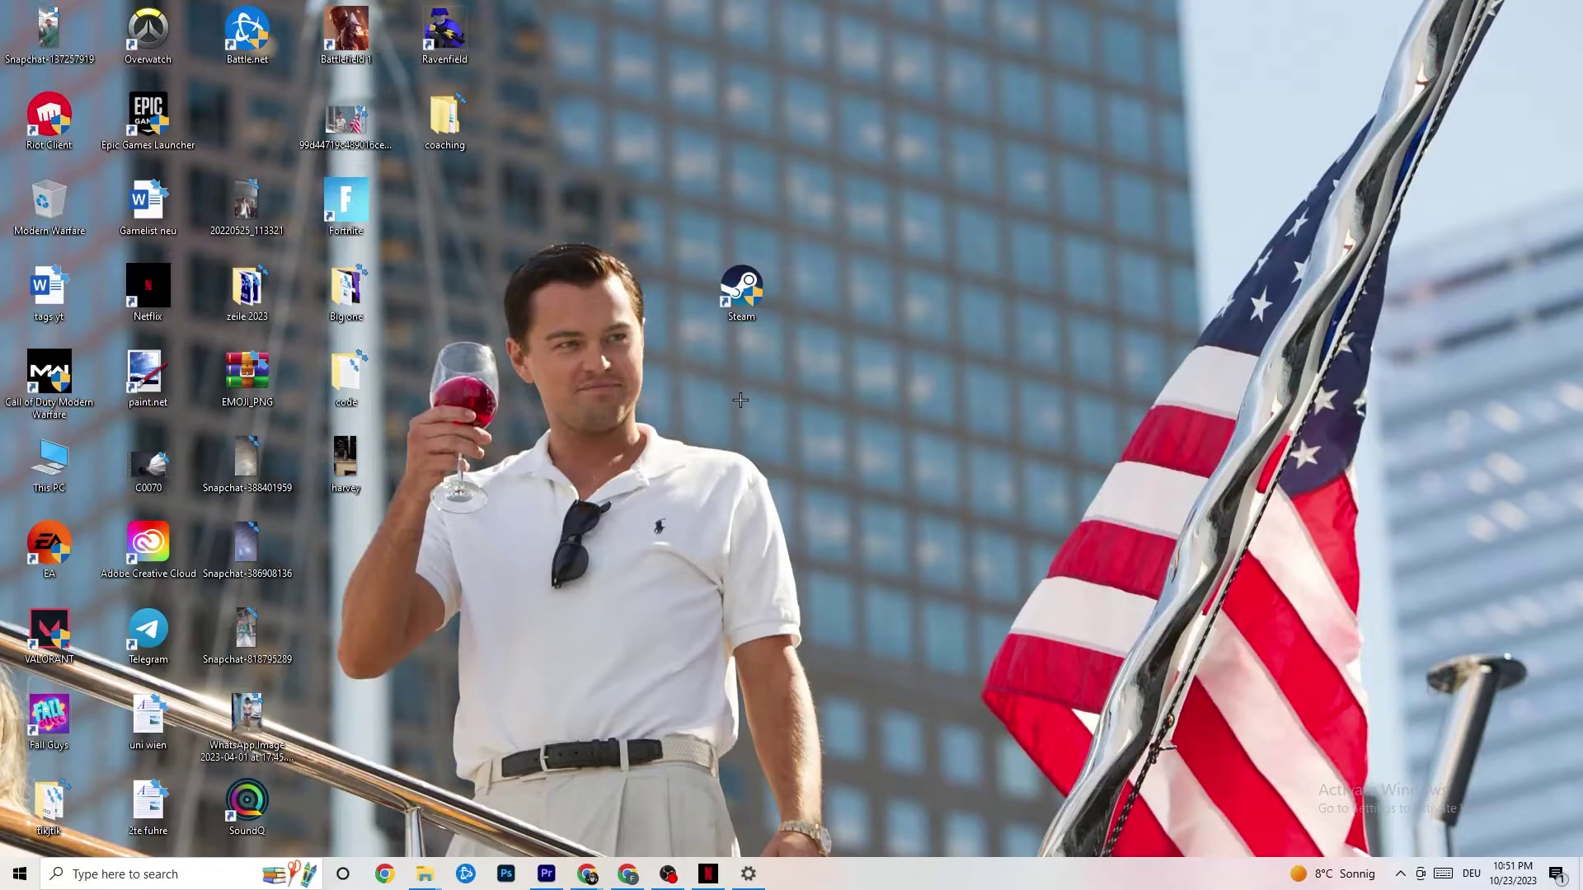
Reopen Settings to System > Display and keep scaling at 100% with 1920 × 1080 resolution
left_click(19, 874)
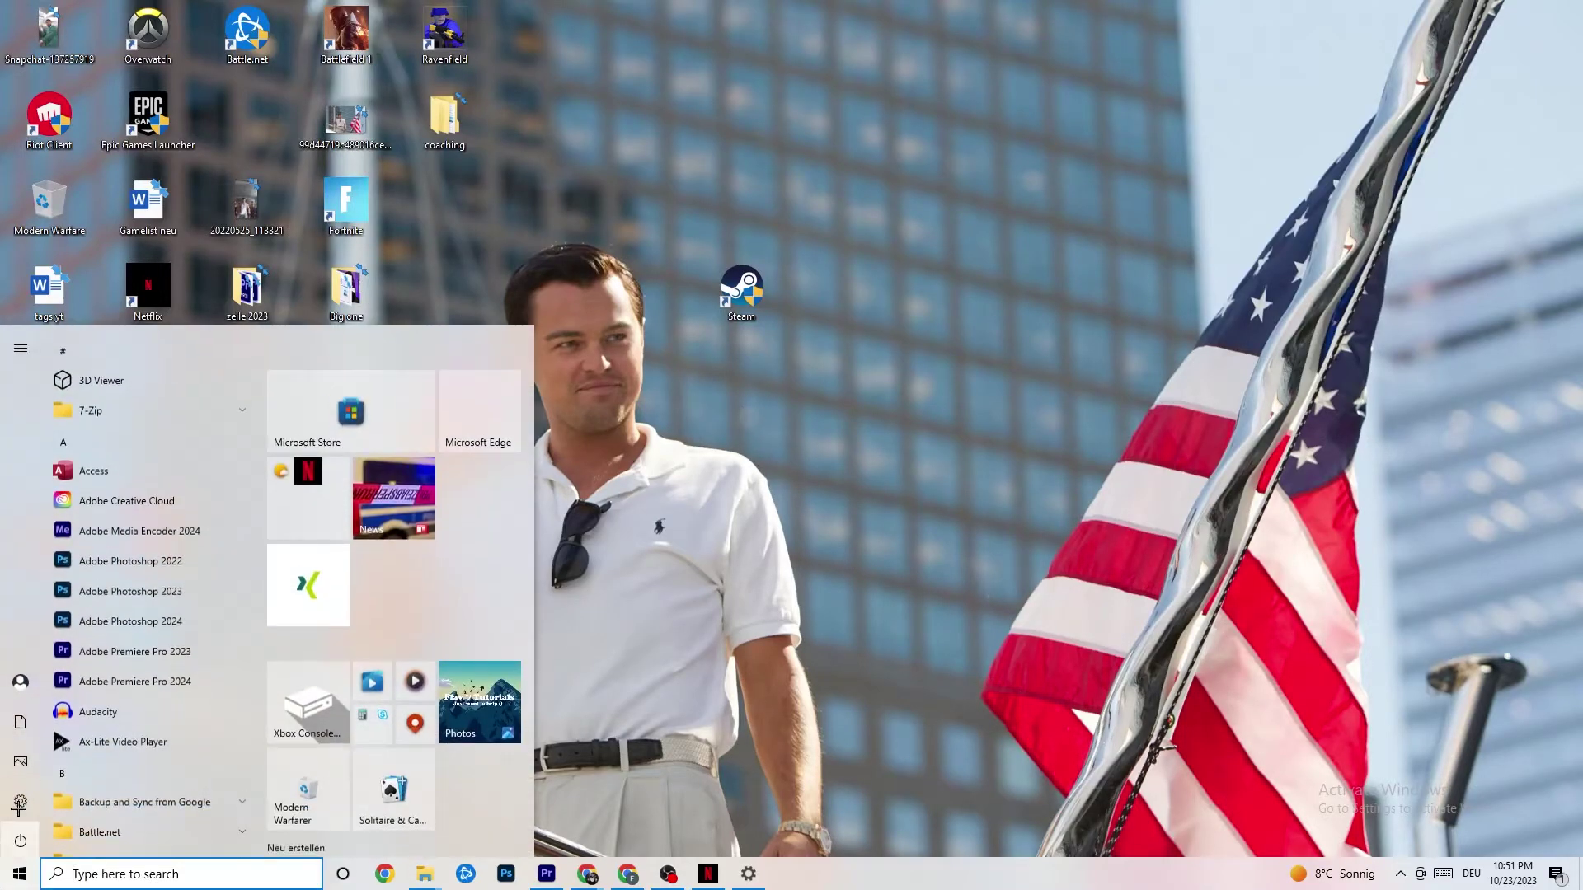
left_click(20, 797)
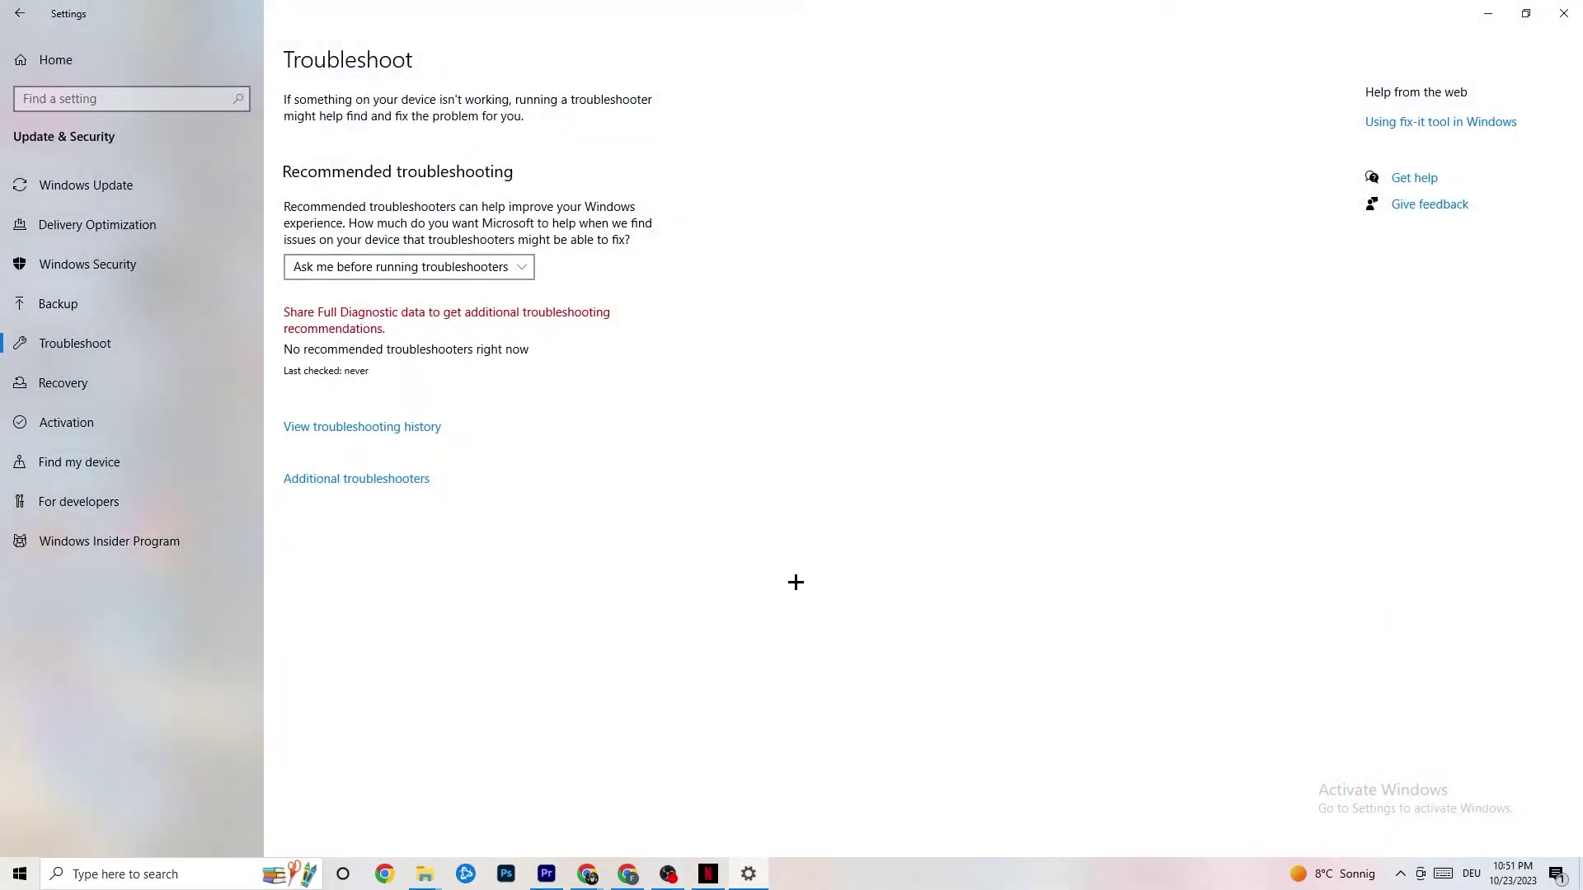
left_click(4, 16)
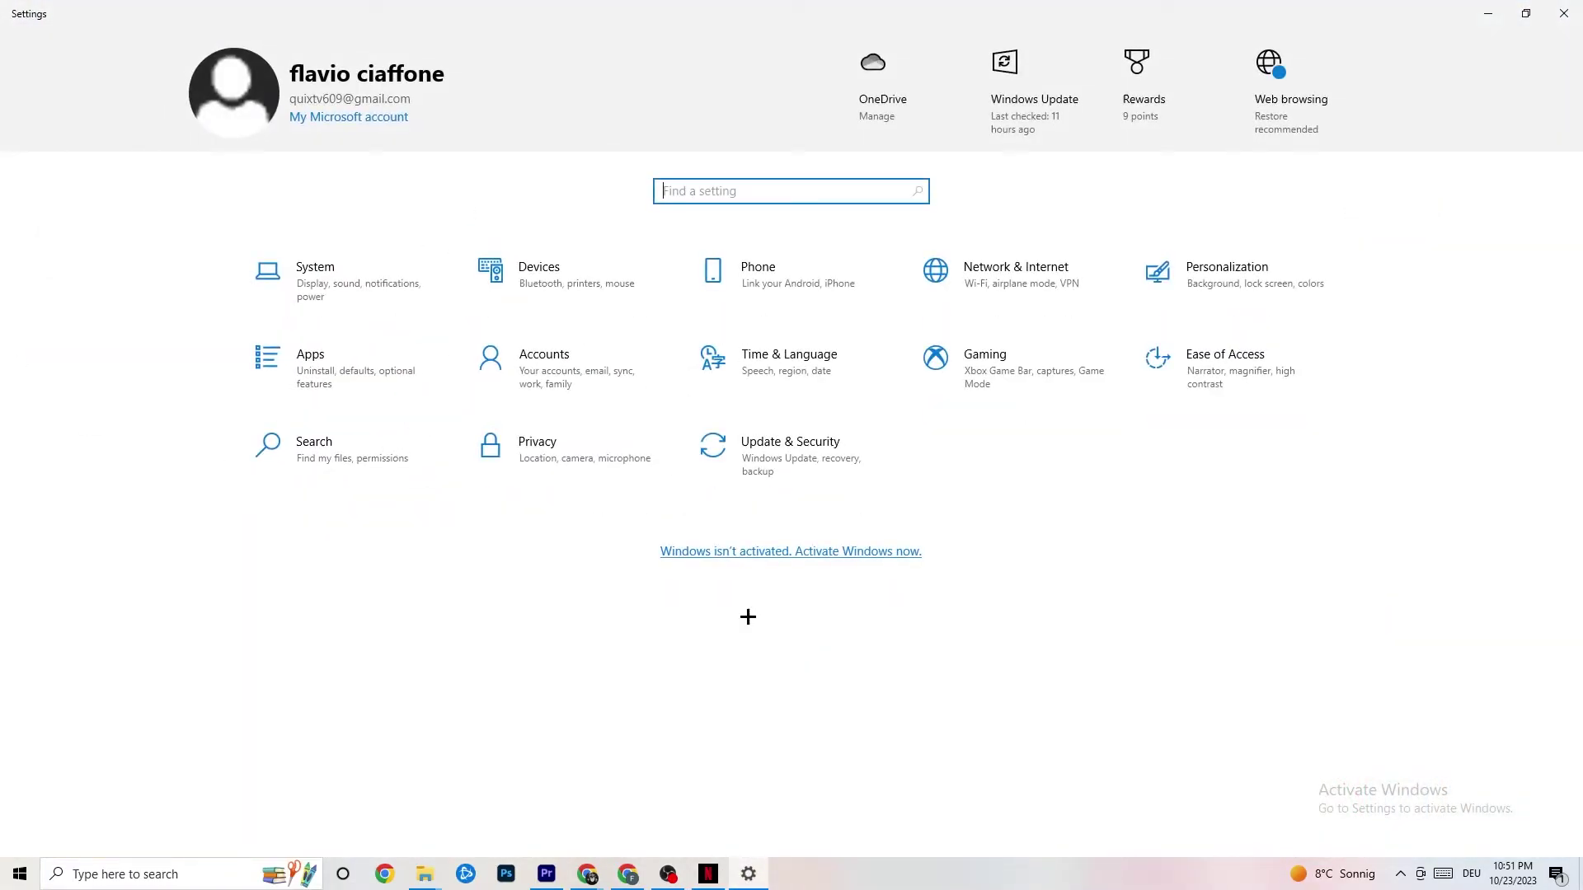
left_click(371, 298)
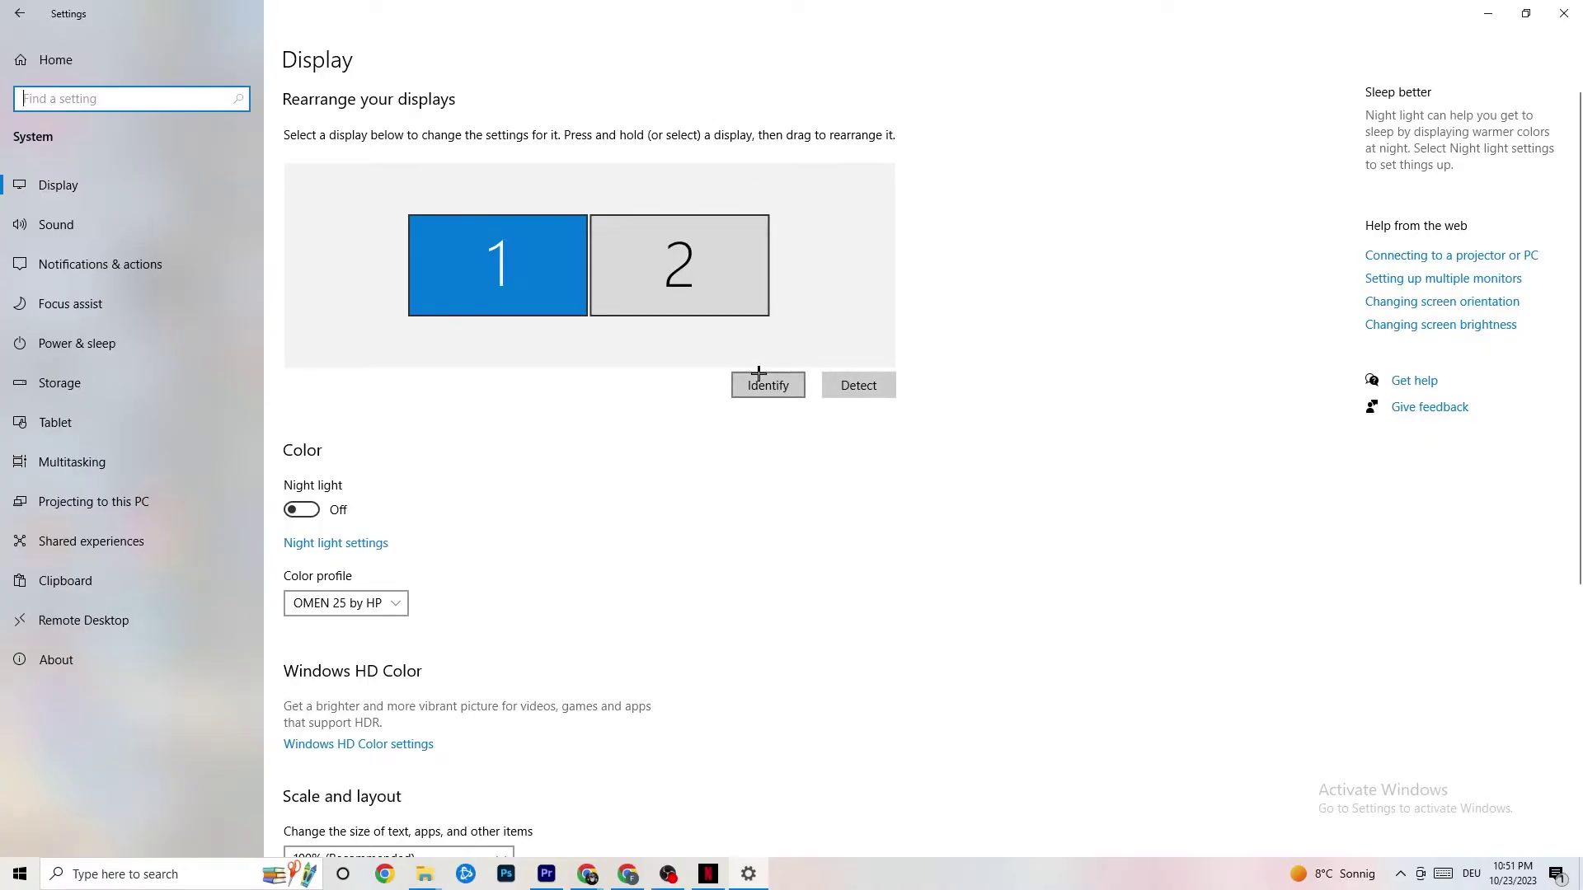
scroll(444, 322, "down", 5)
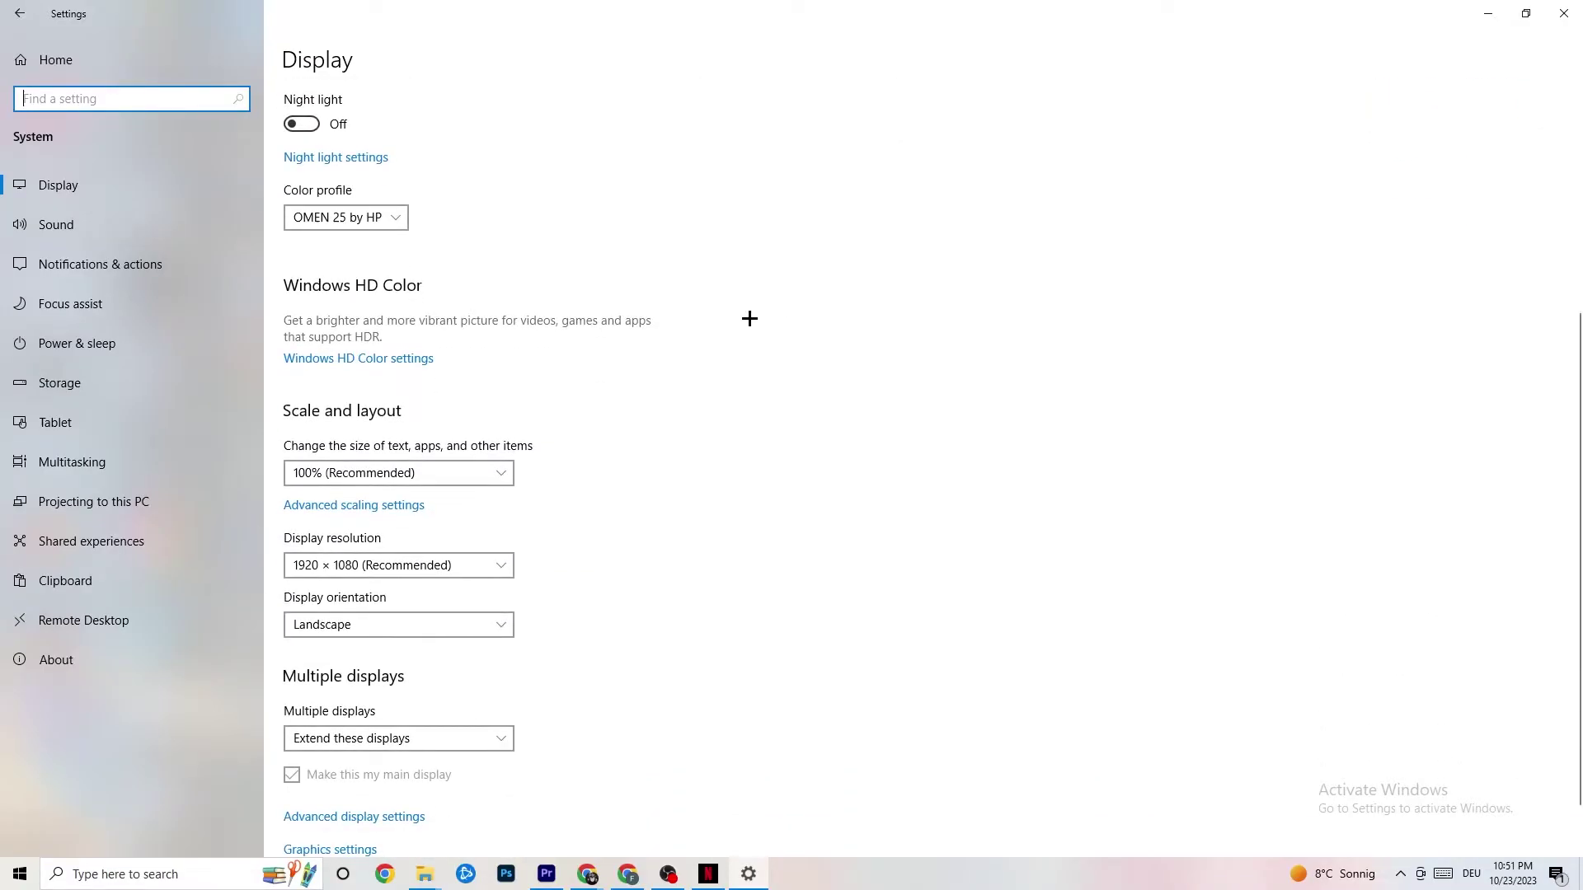
left_click(443, 410)
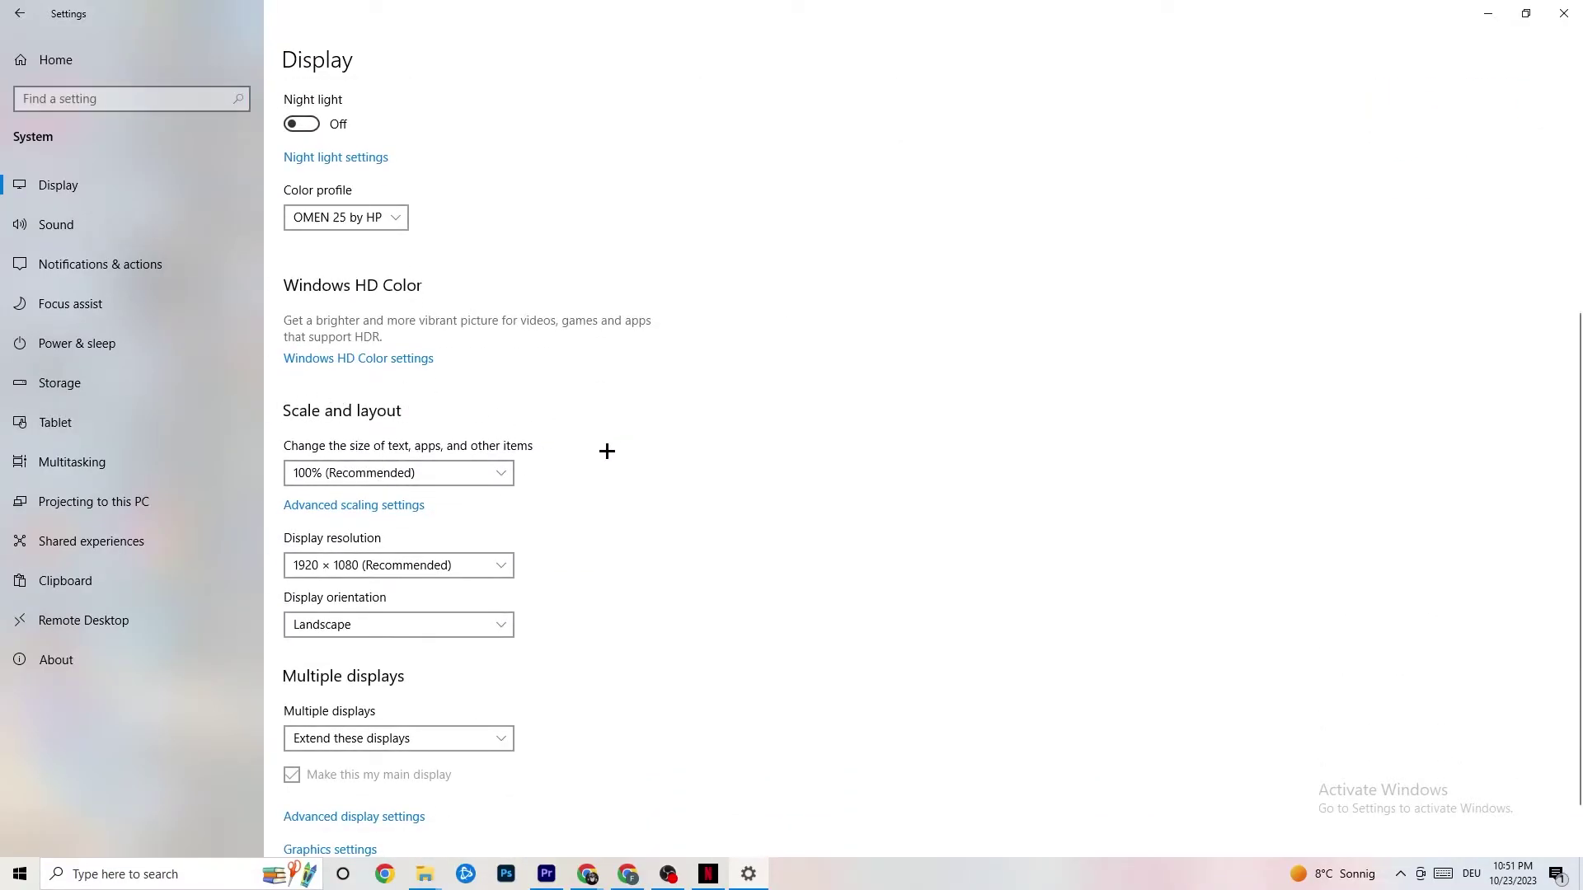
left_click(485, 462)
left_click(718, 403)
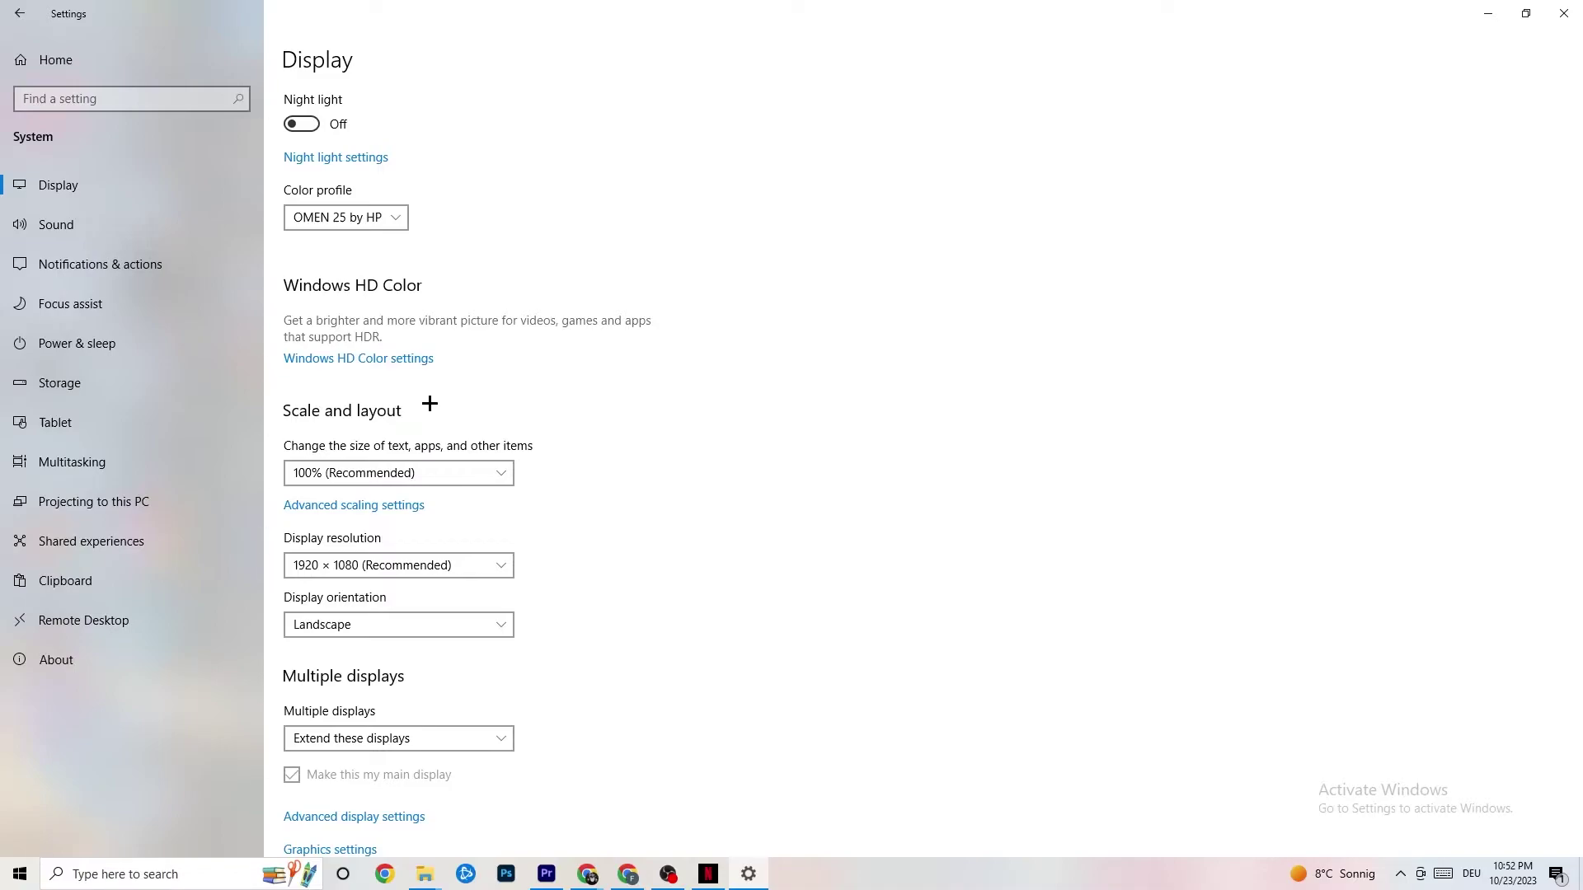
Review the power plan in Additional power options, then switch to the Storage settings
left_click(105, 339)
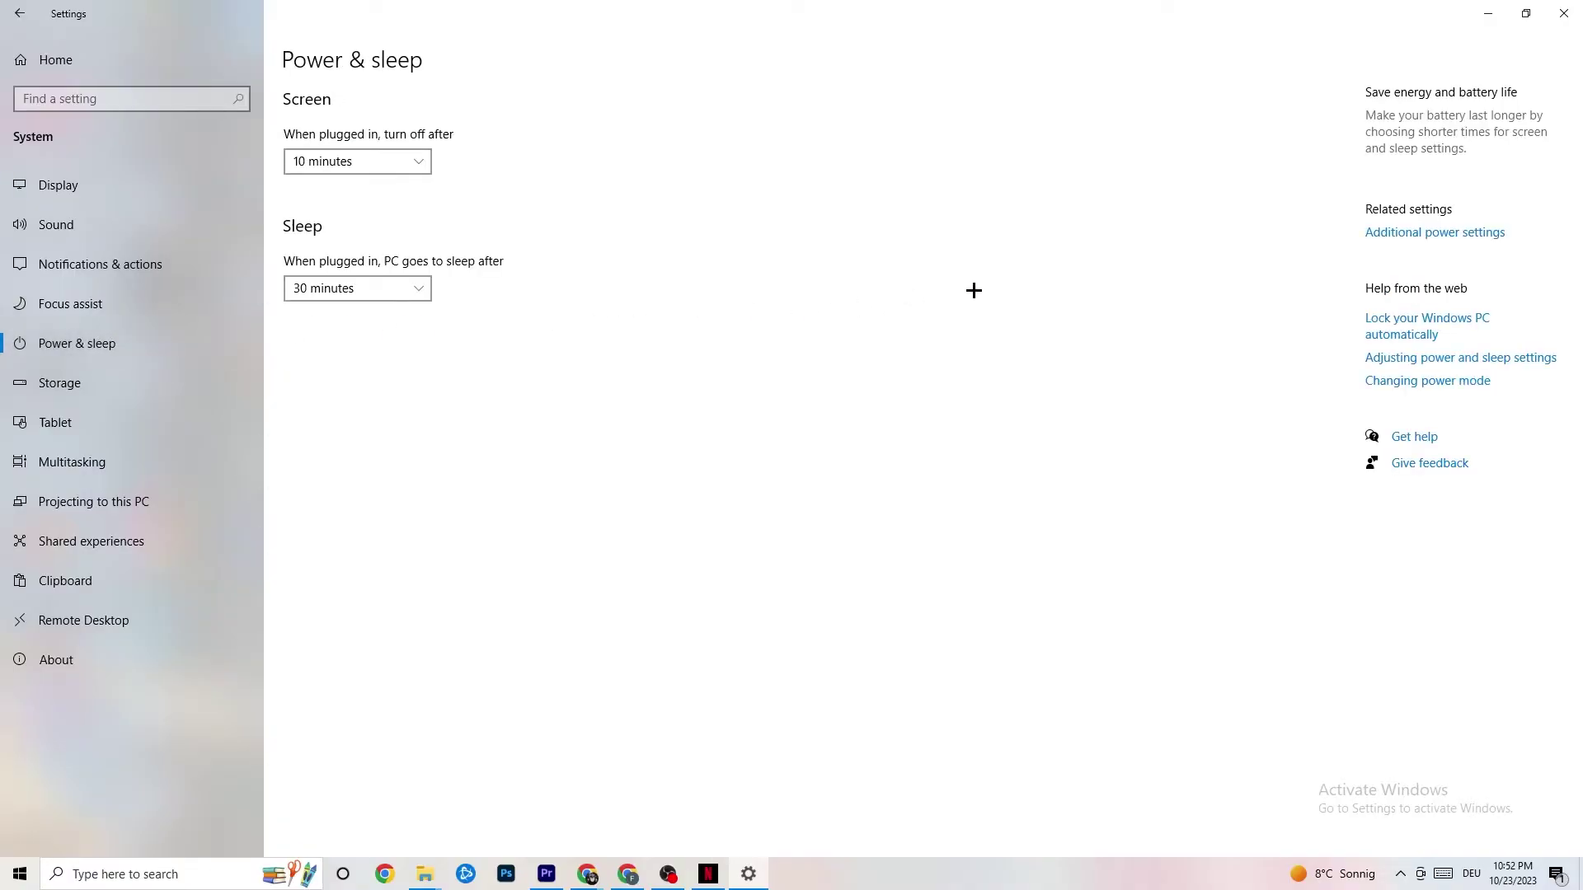
left_click(1449, 236)
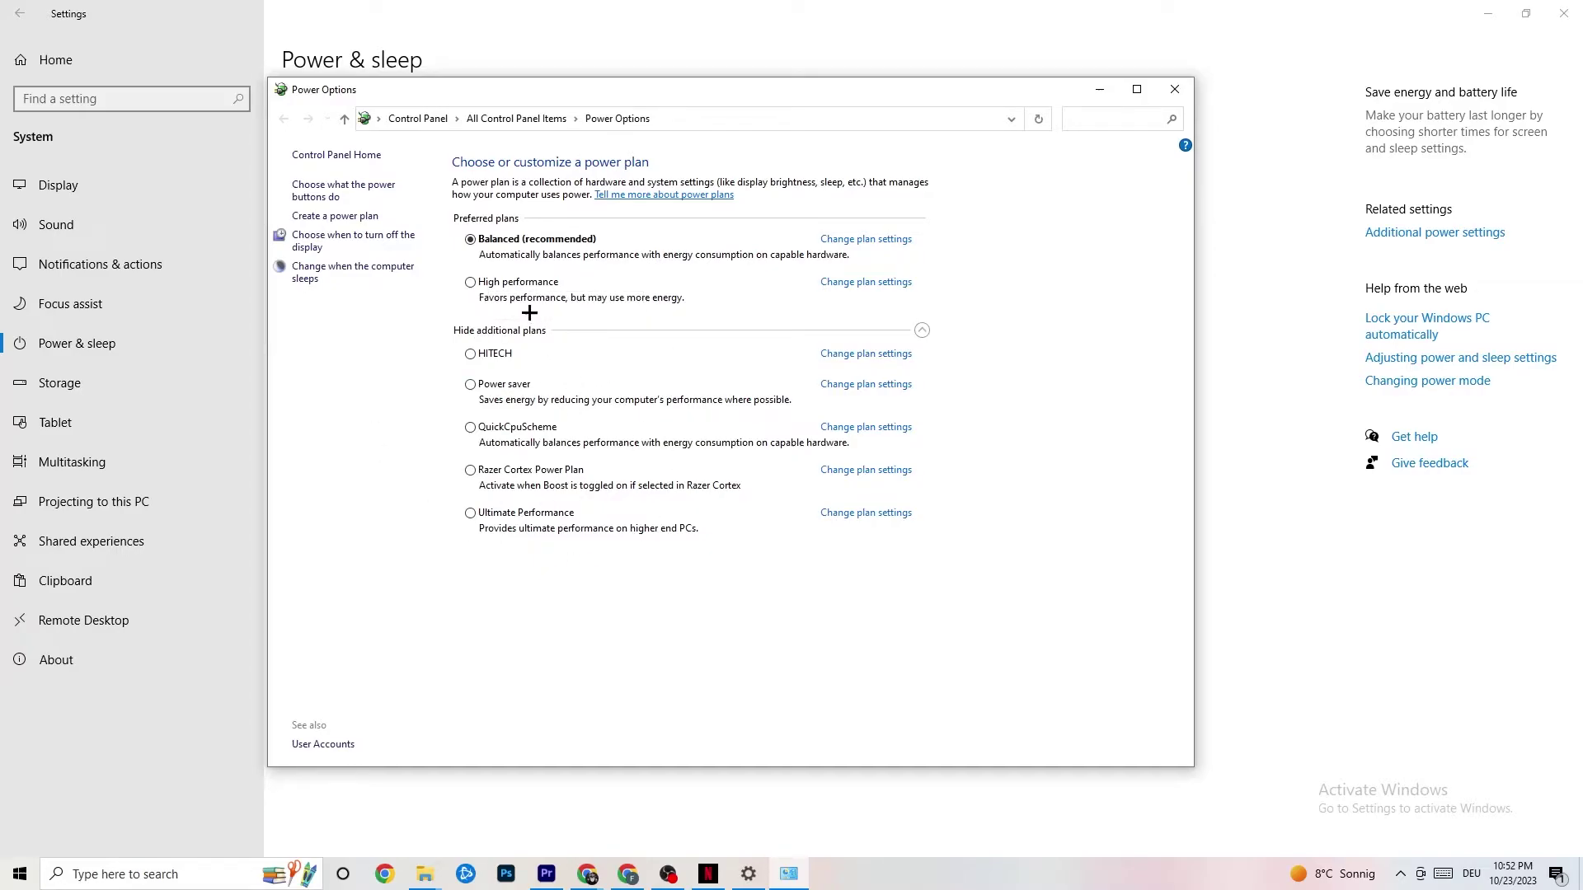
left_click(1171, 93)
left_click(173, 383)
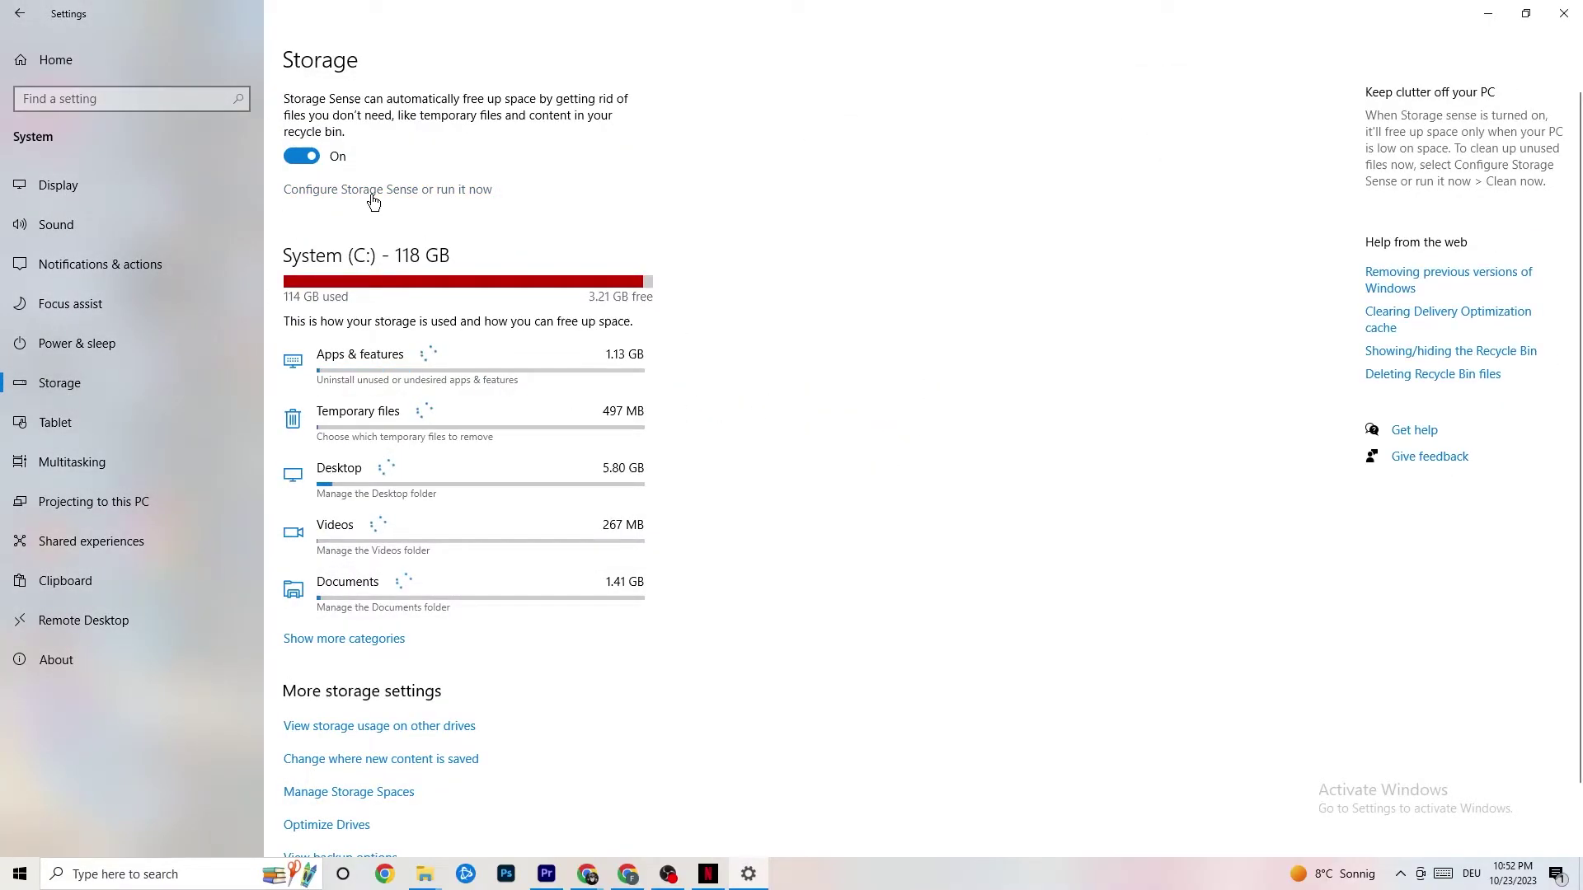
Keep Storage Sense running every week and deleting recycle-bin files after 14 days
left_click(443, 190)
left_click(222, 237)
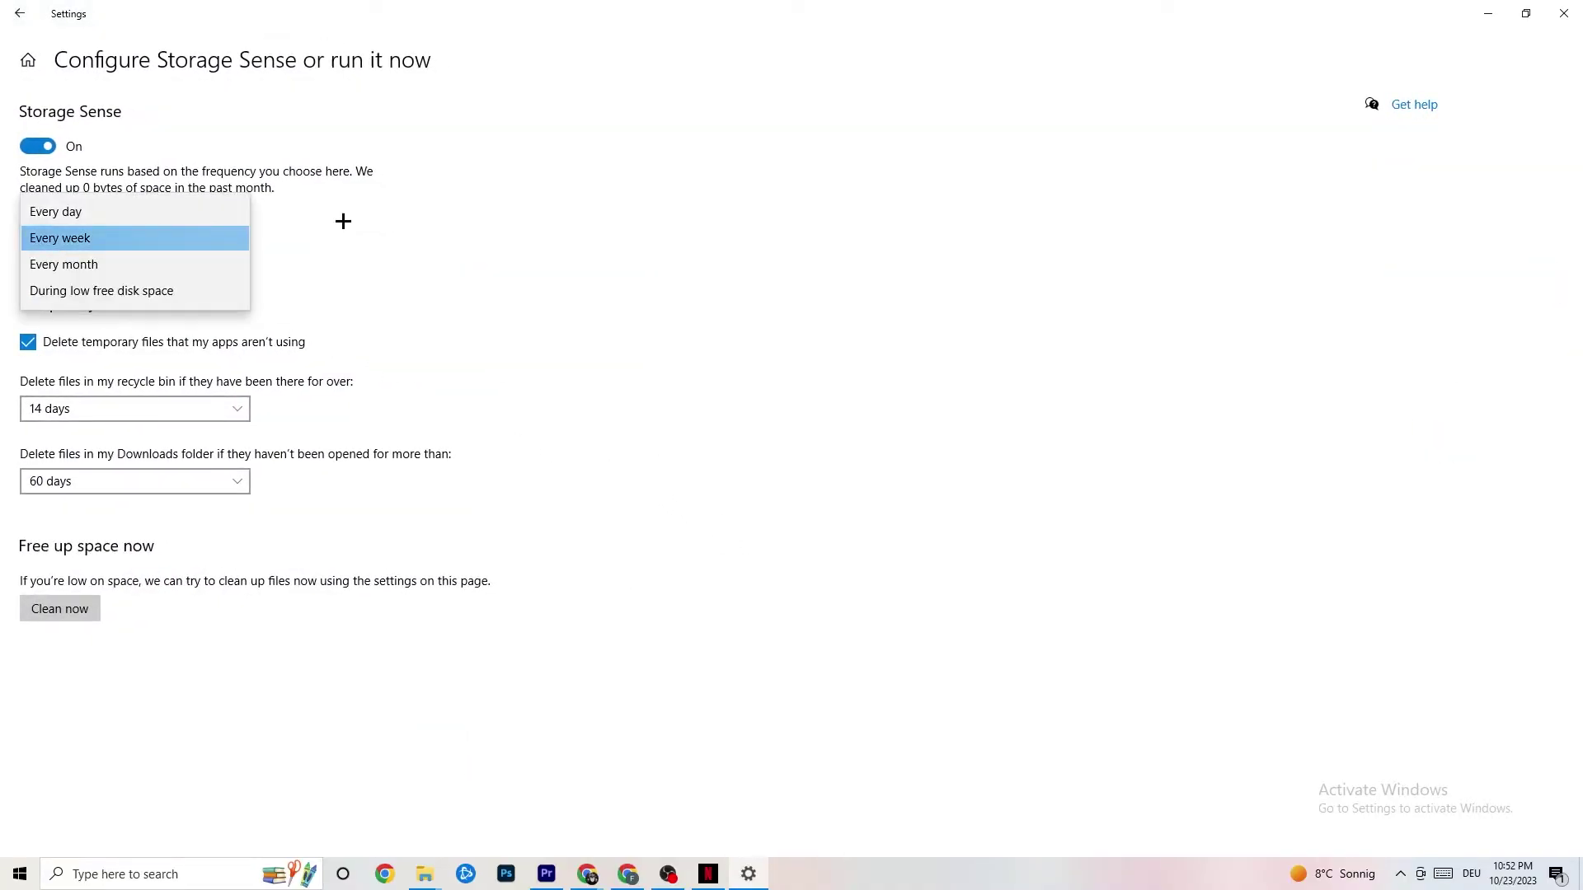
left_click(343, 221)
left_click(117, 237)
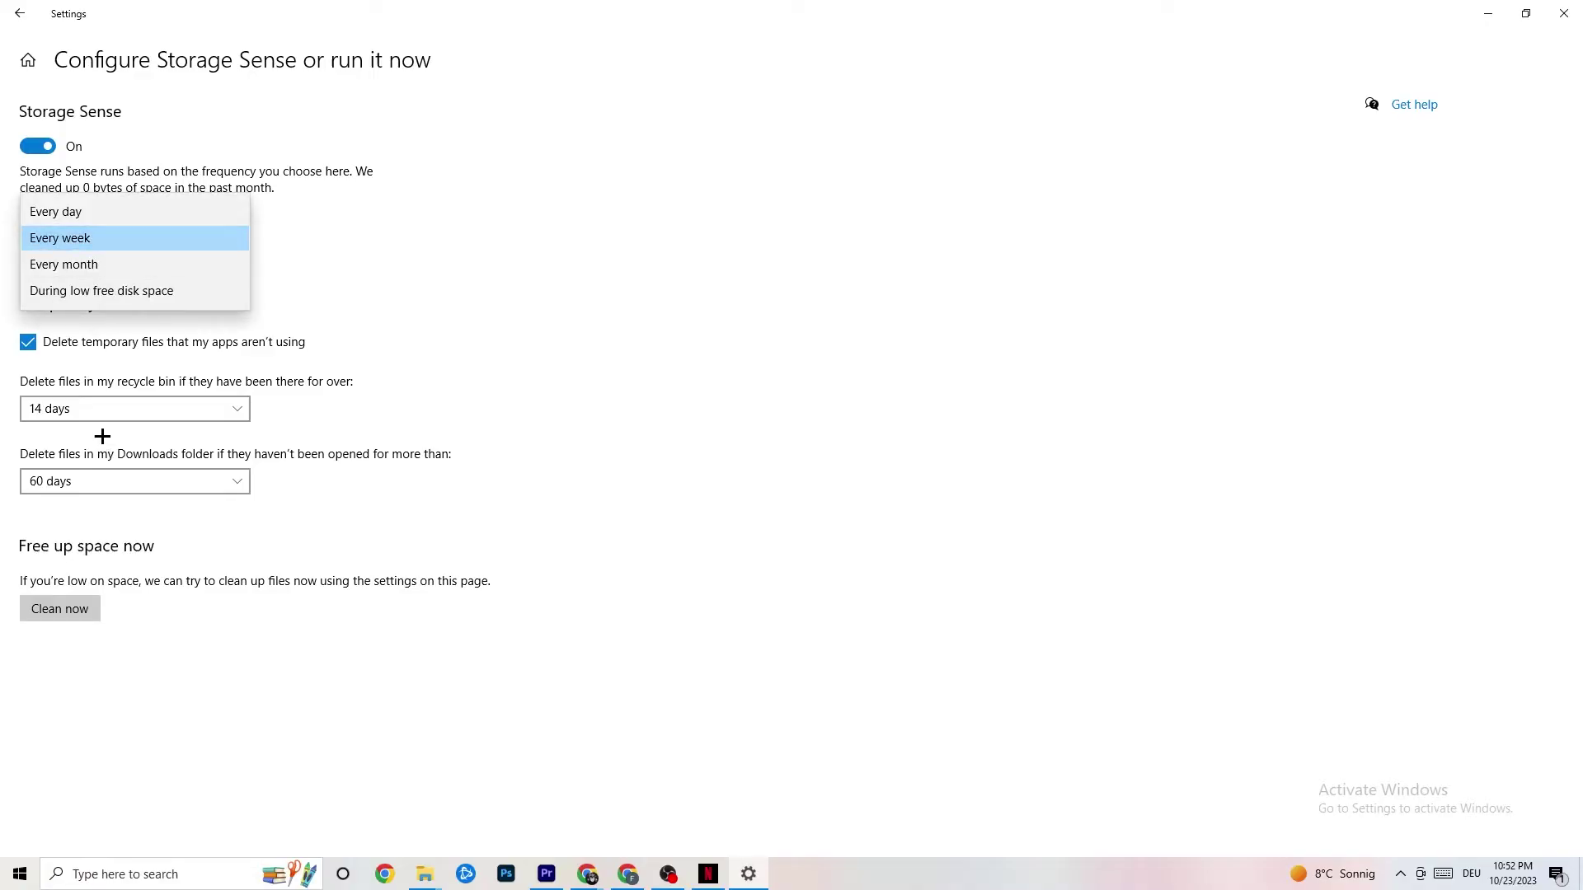
left_click(510, 144)
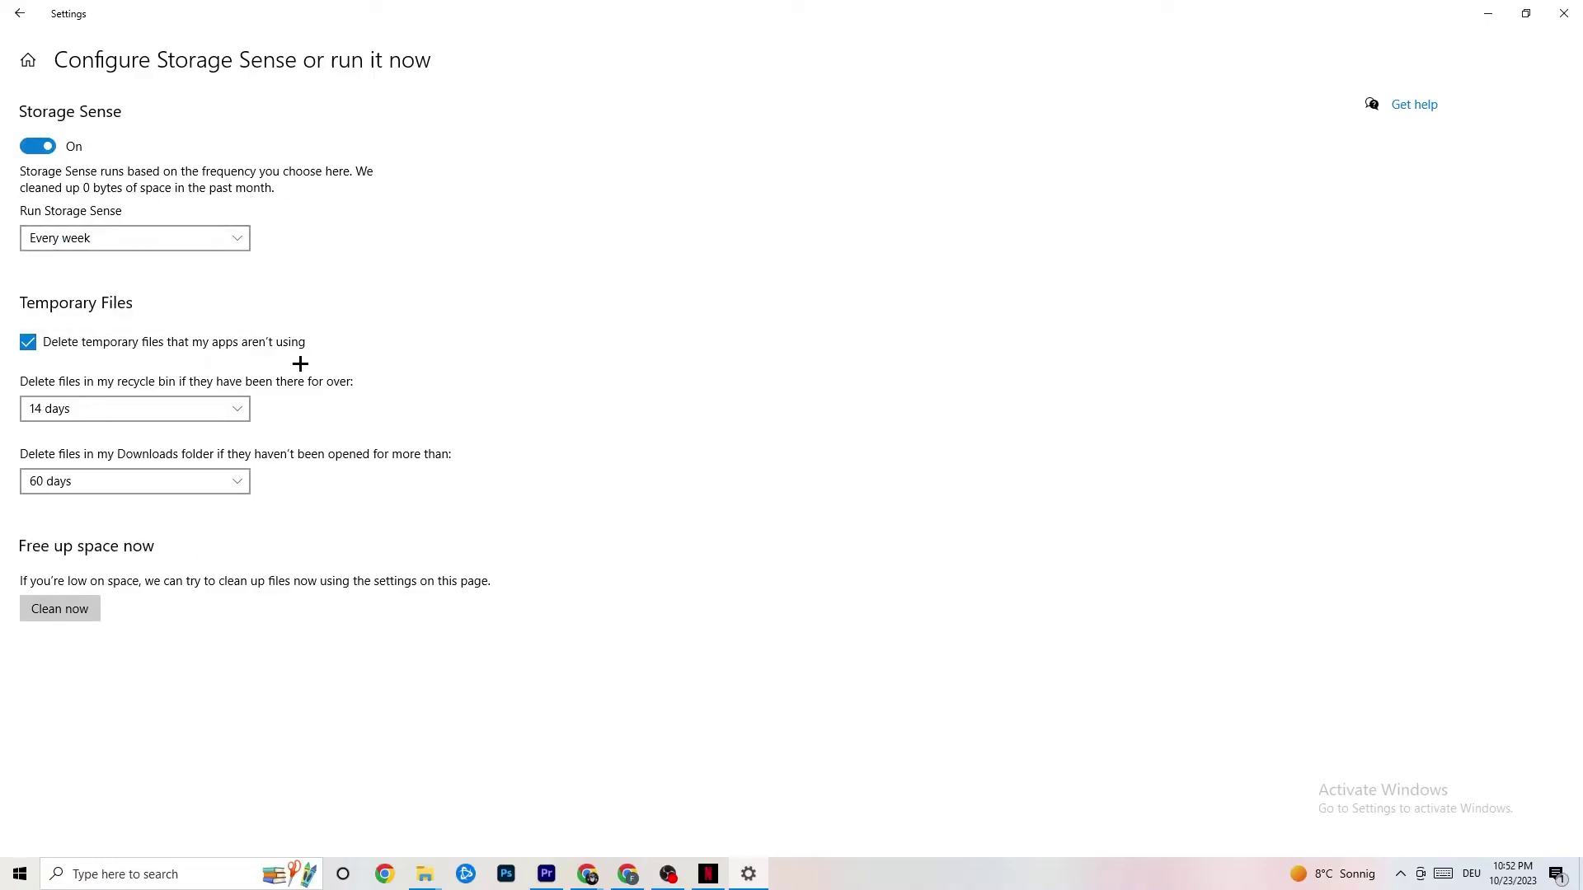
left_click(237, 409)
left_click(298, 424)
Return to Settings Home and open the Gaming settings for Xbox Game Bar
left_click(19, 13)
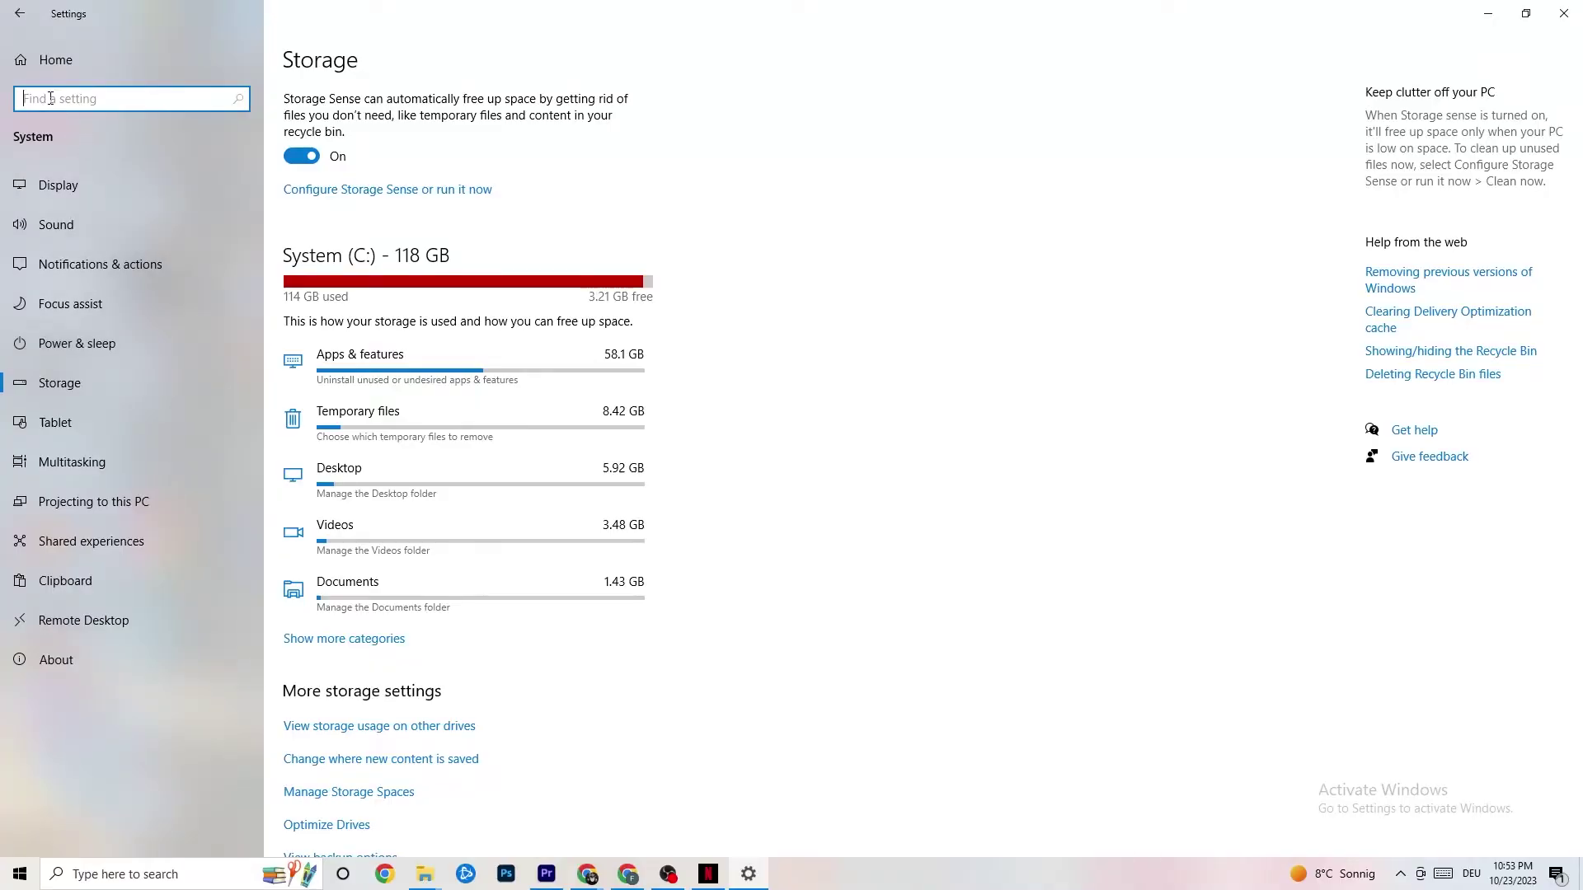
left_click(13, 25)
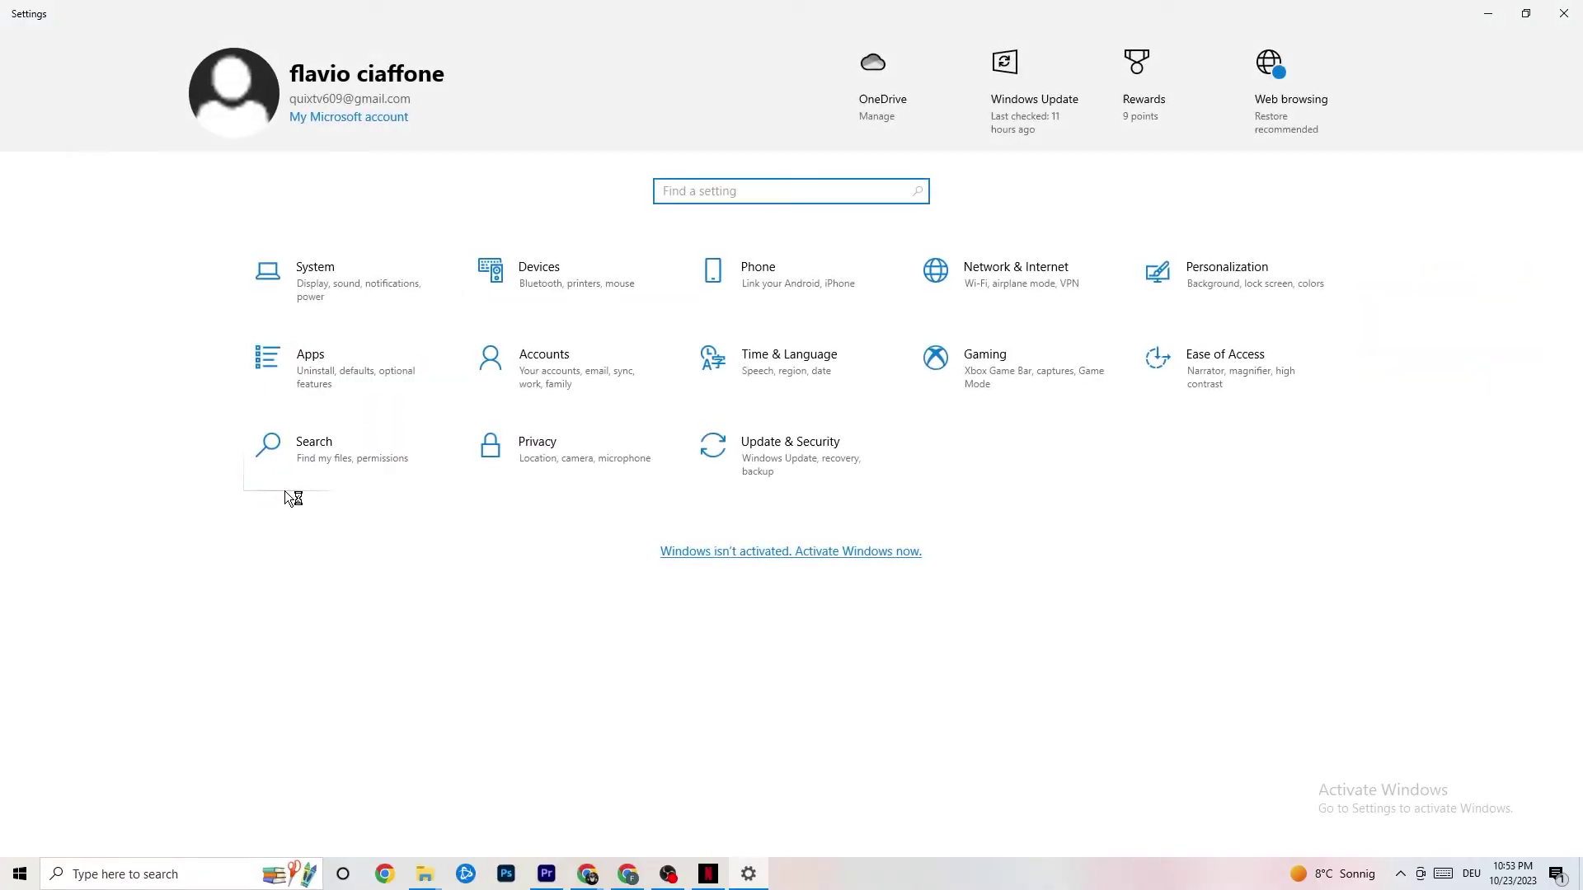
left_click(1017, 378)
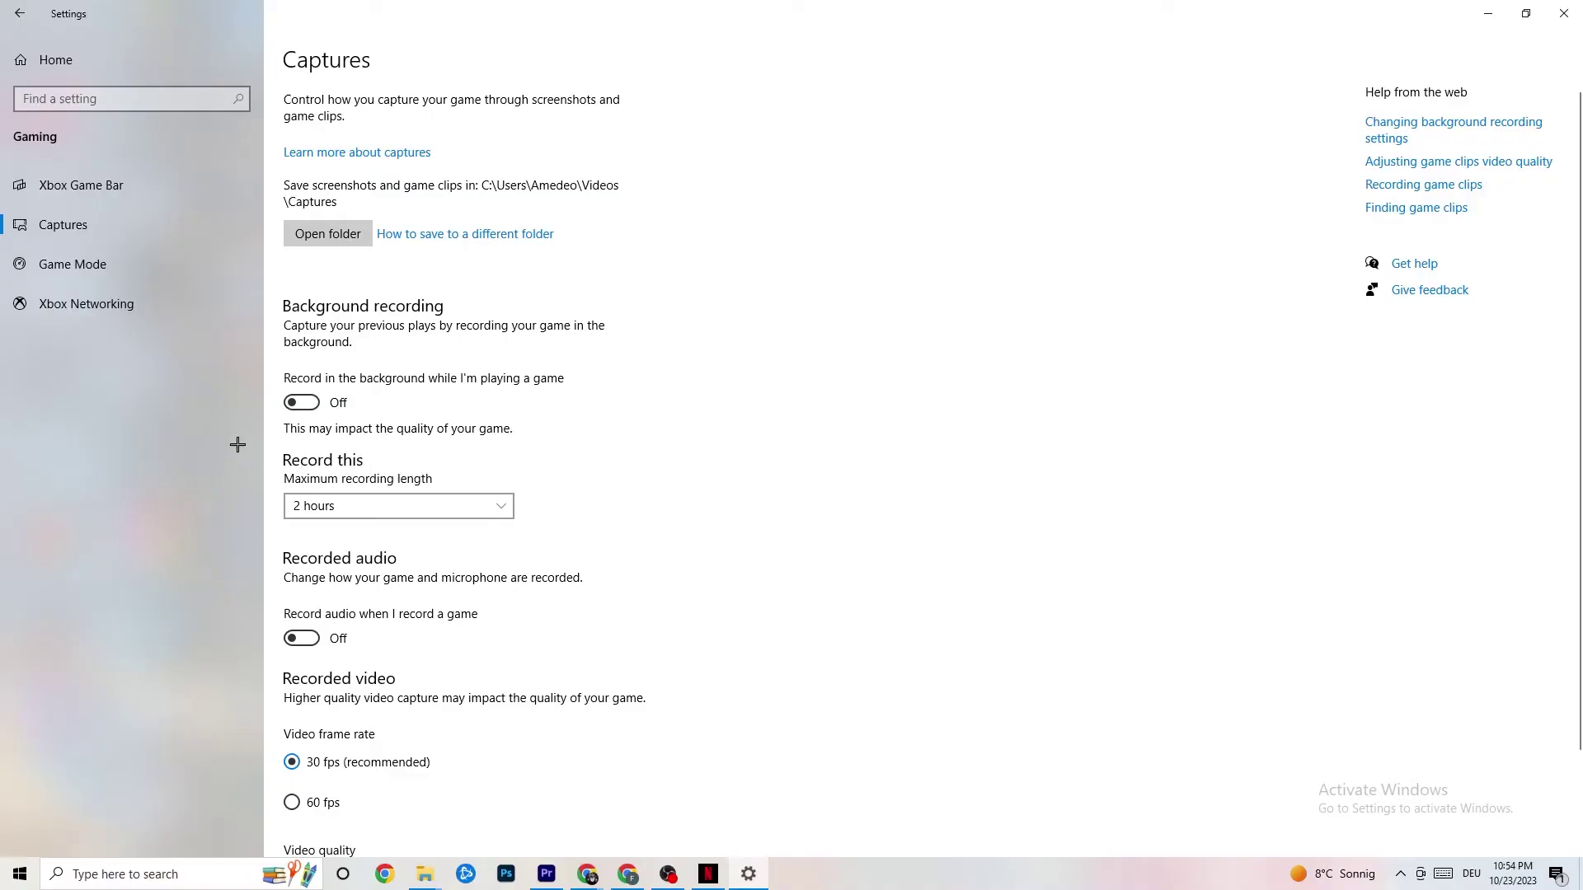
Confirm the Game Mode toggle is On, then close Settings
left_click(81, 266)
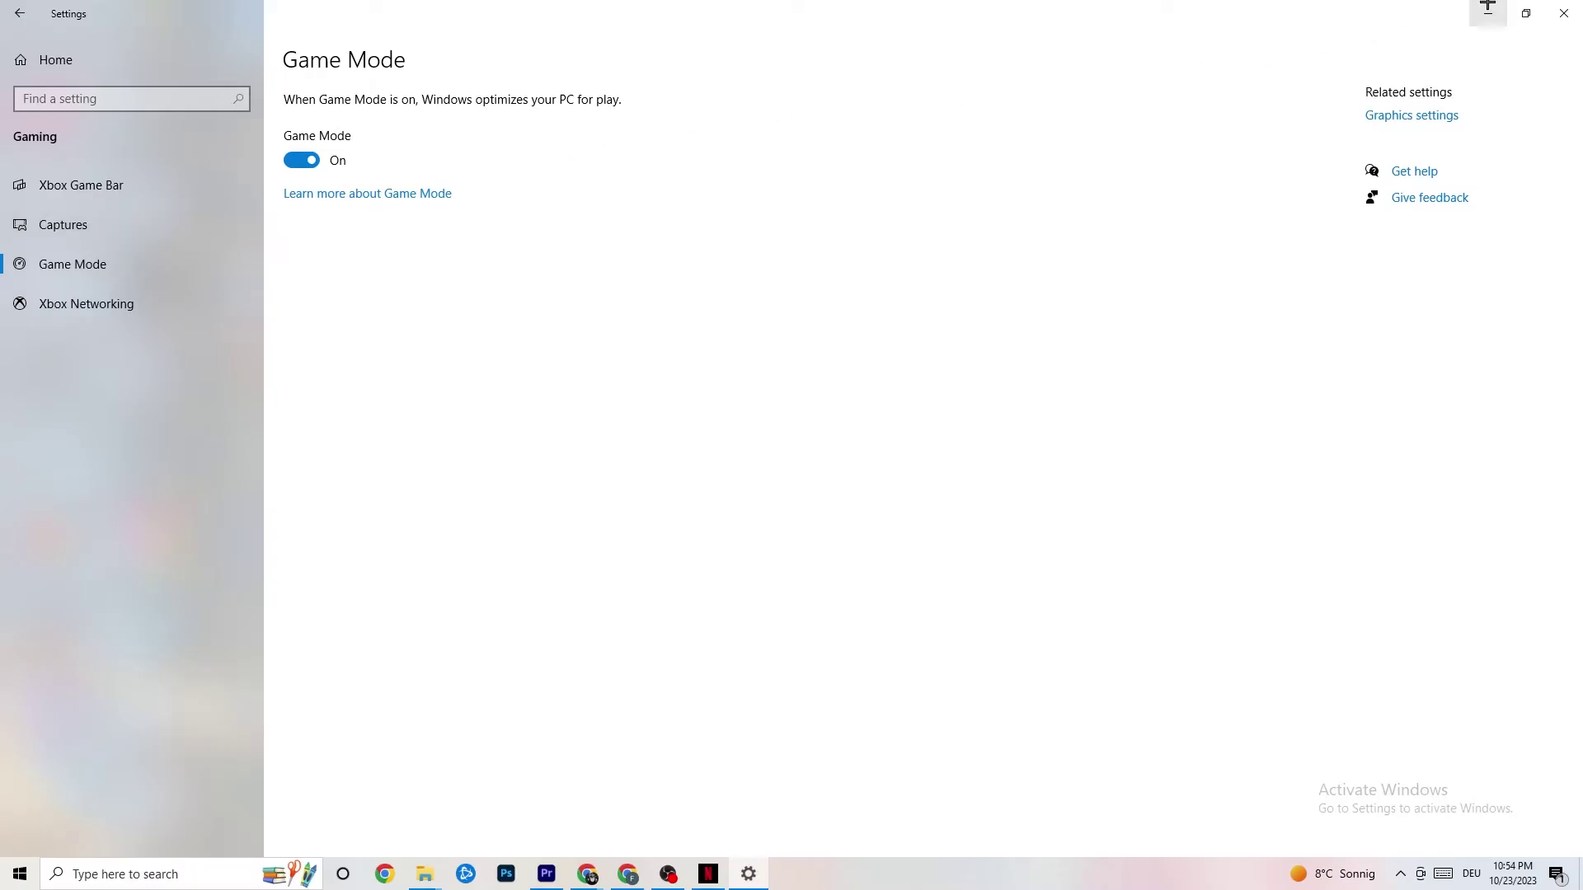
left_click(1558, 13)
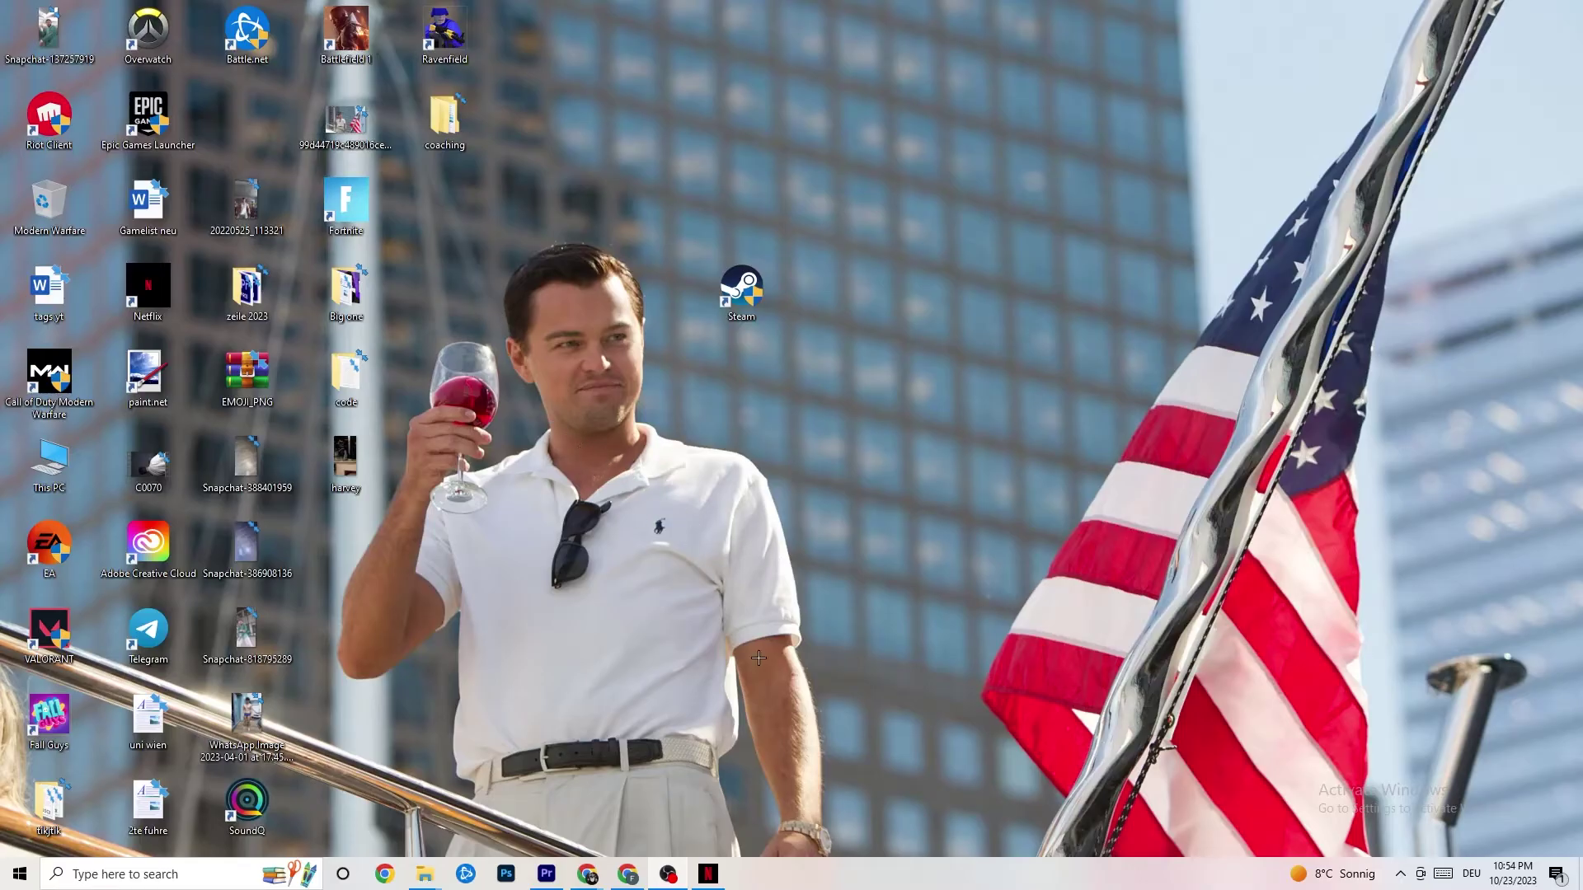
Launch Task Manager from the taskbar maximized and review the processes, leaving Netflix running
right_click(809, 885)
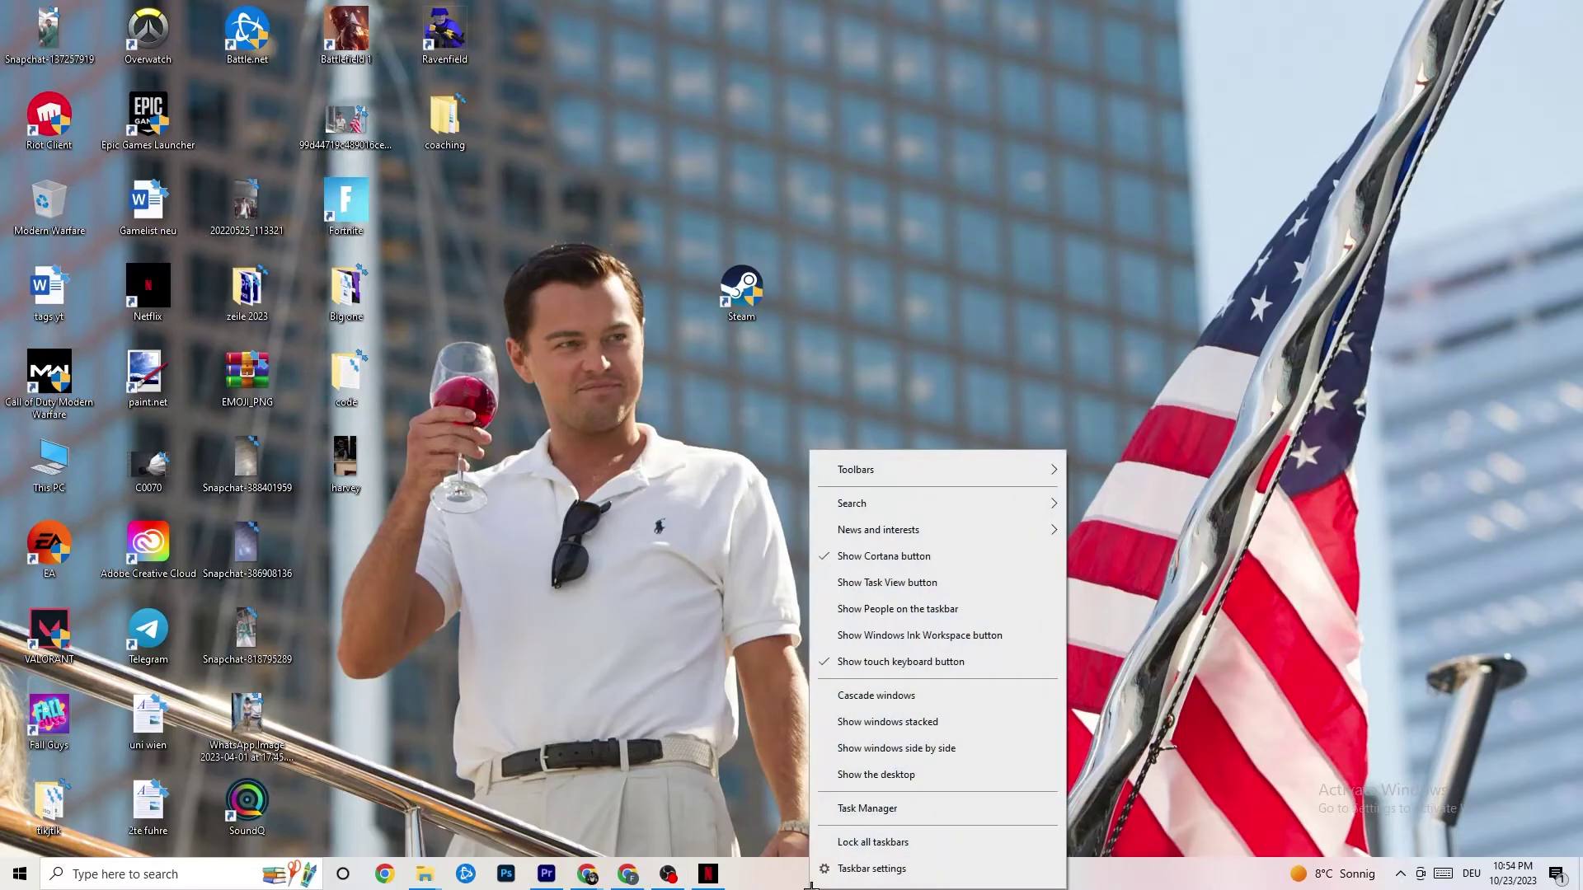
left_click(858, 809)
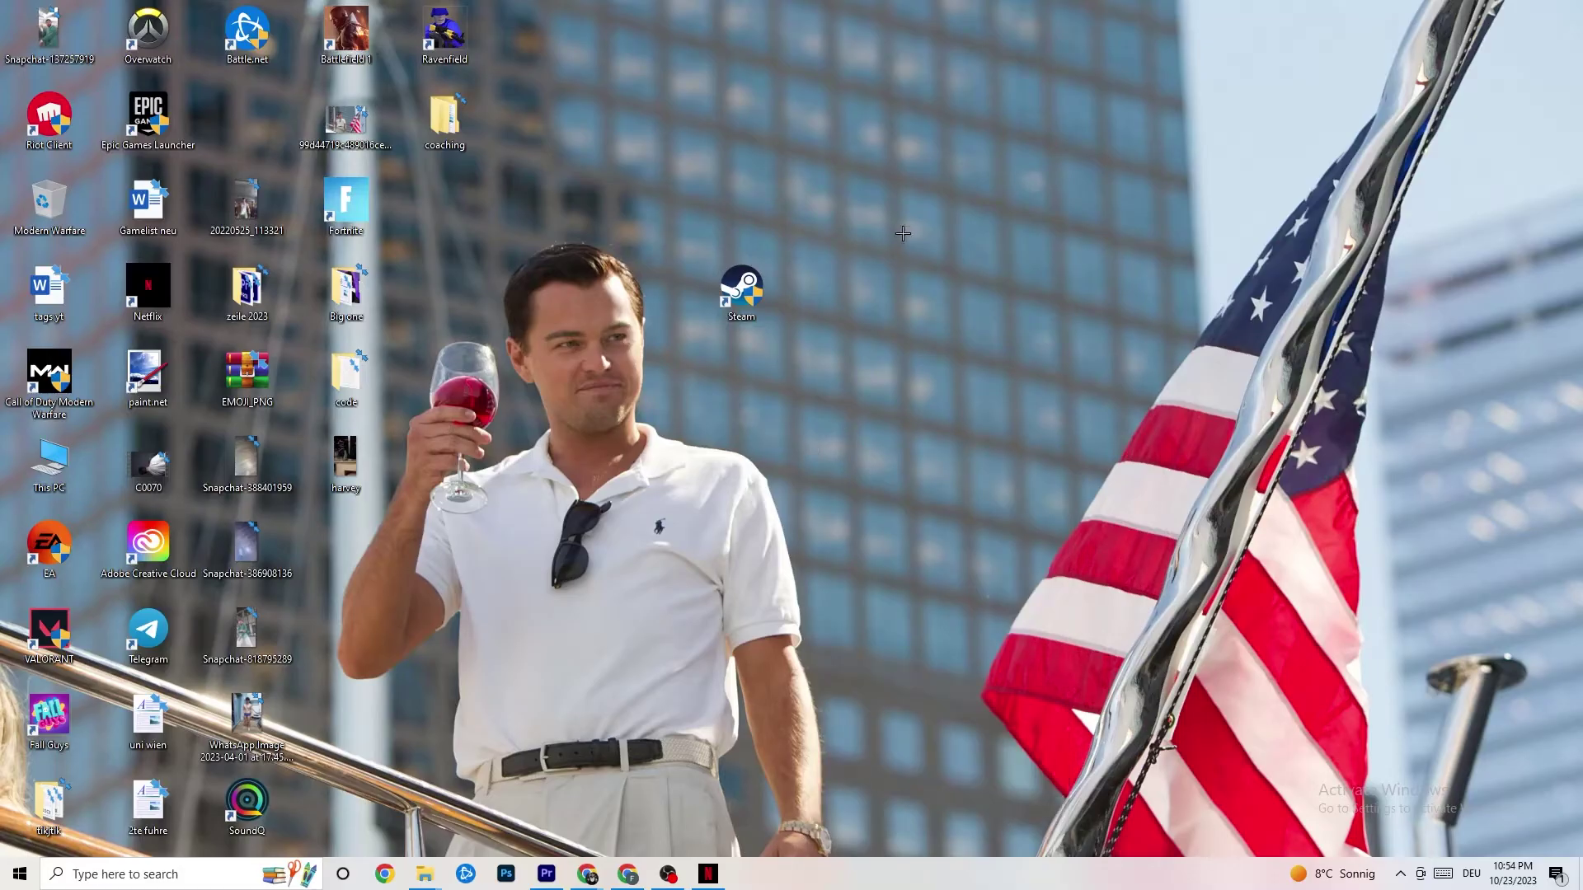
left_click(913, 44)
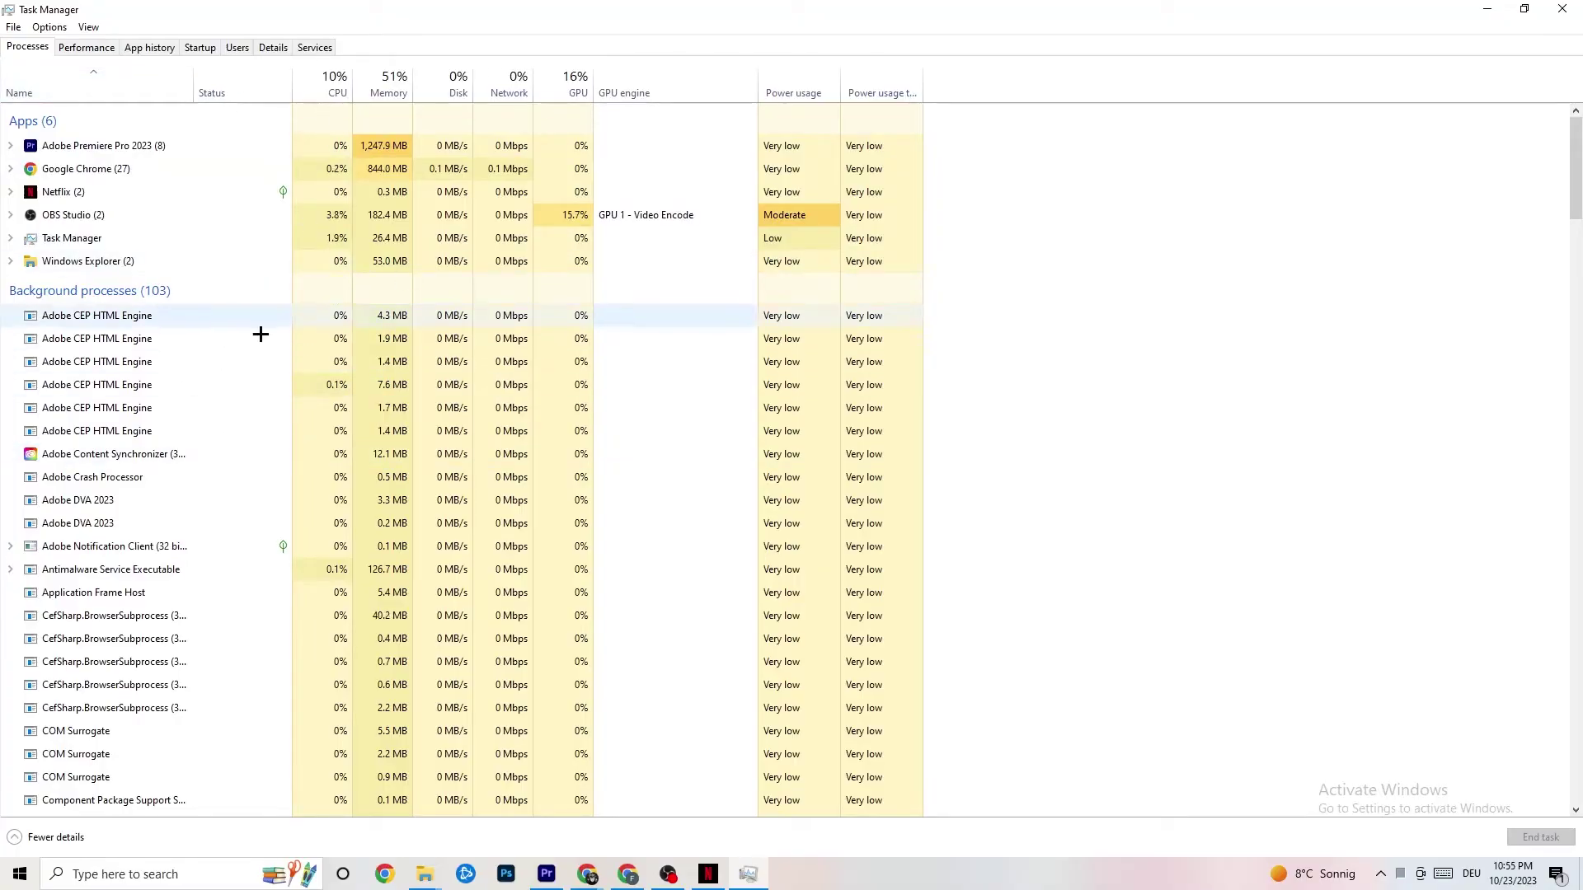
scroll(302, 544, "down", 8)
scroll(306, 543, "up", 8)
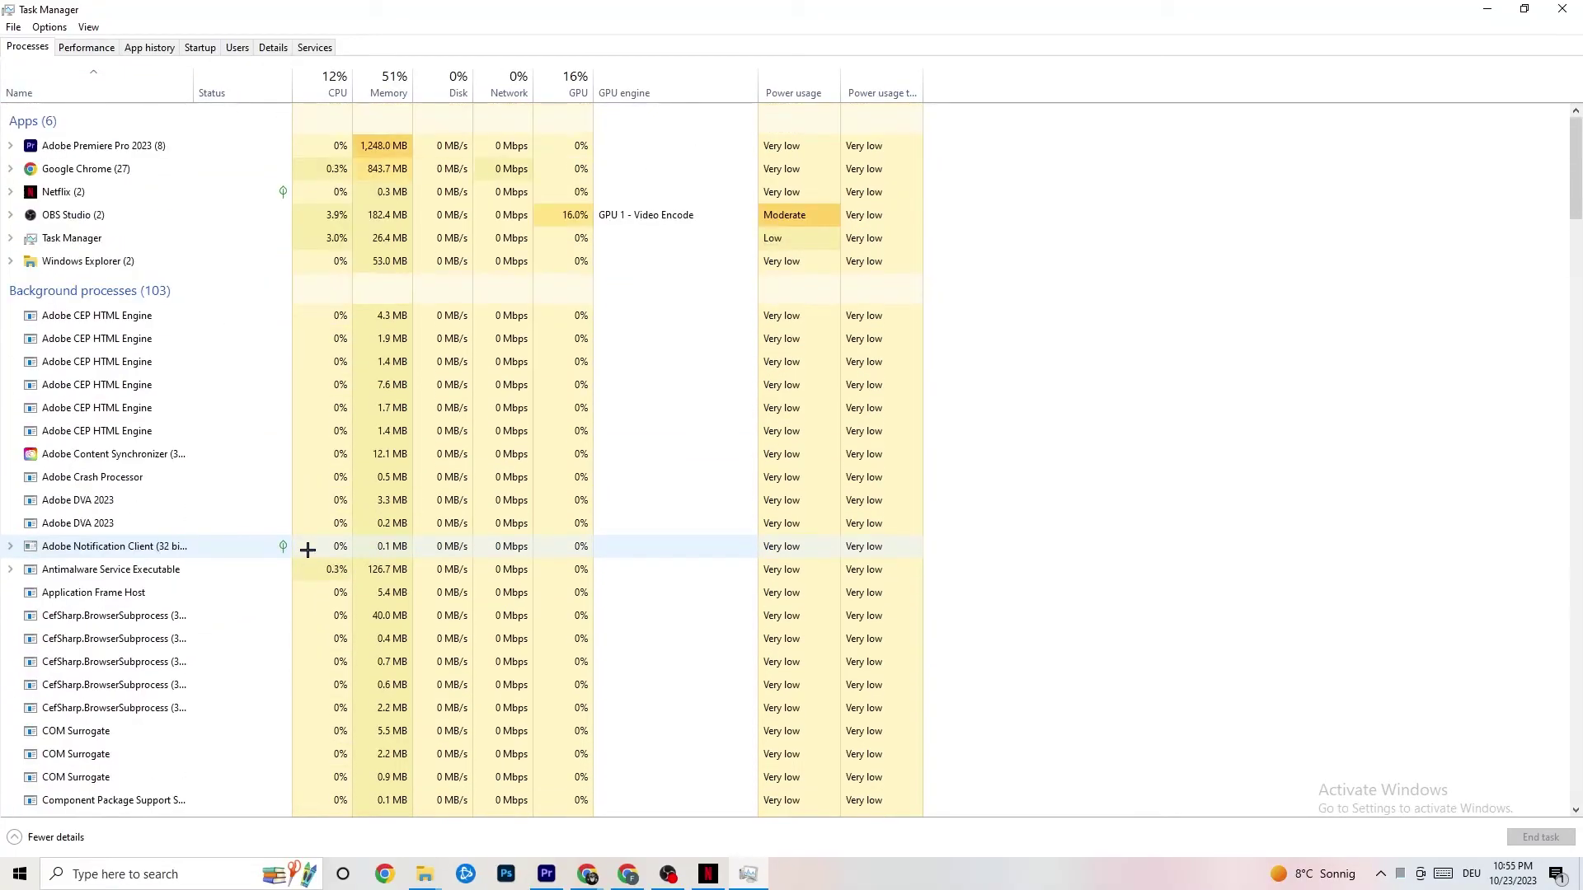
scroll(255, 481, "down", 3)
scroll(156, 431, "up", 3)
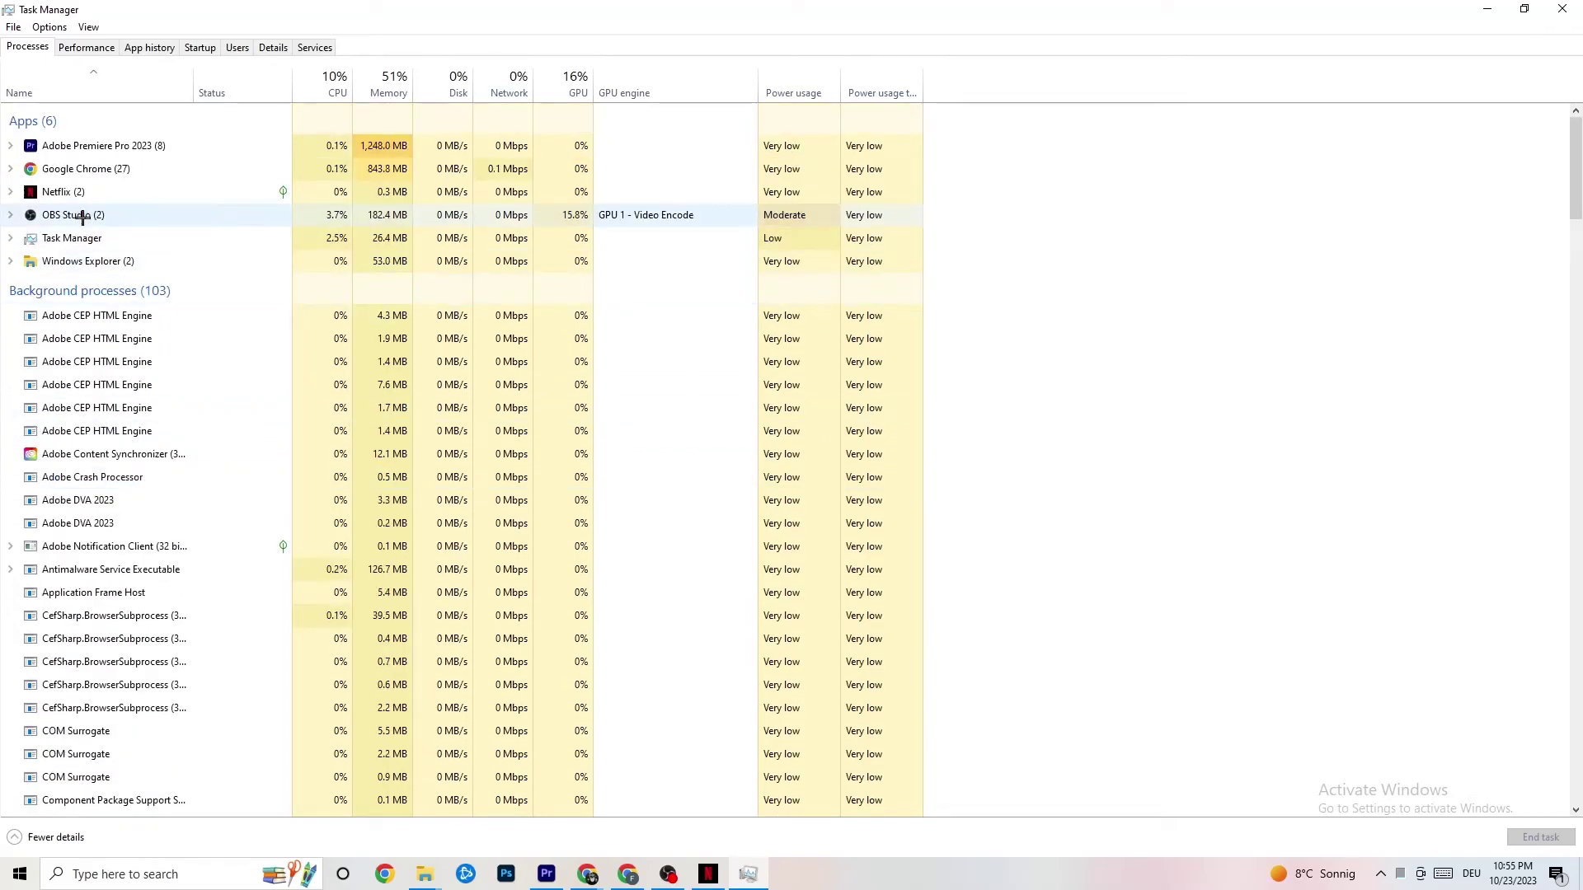
right_click(103, 193)
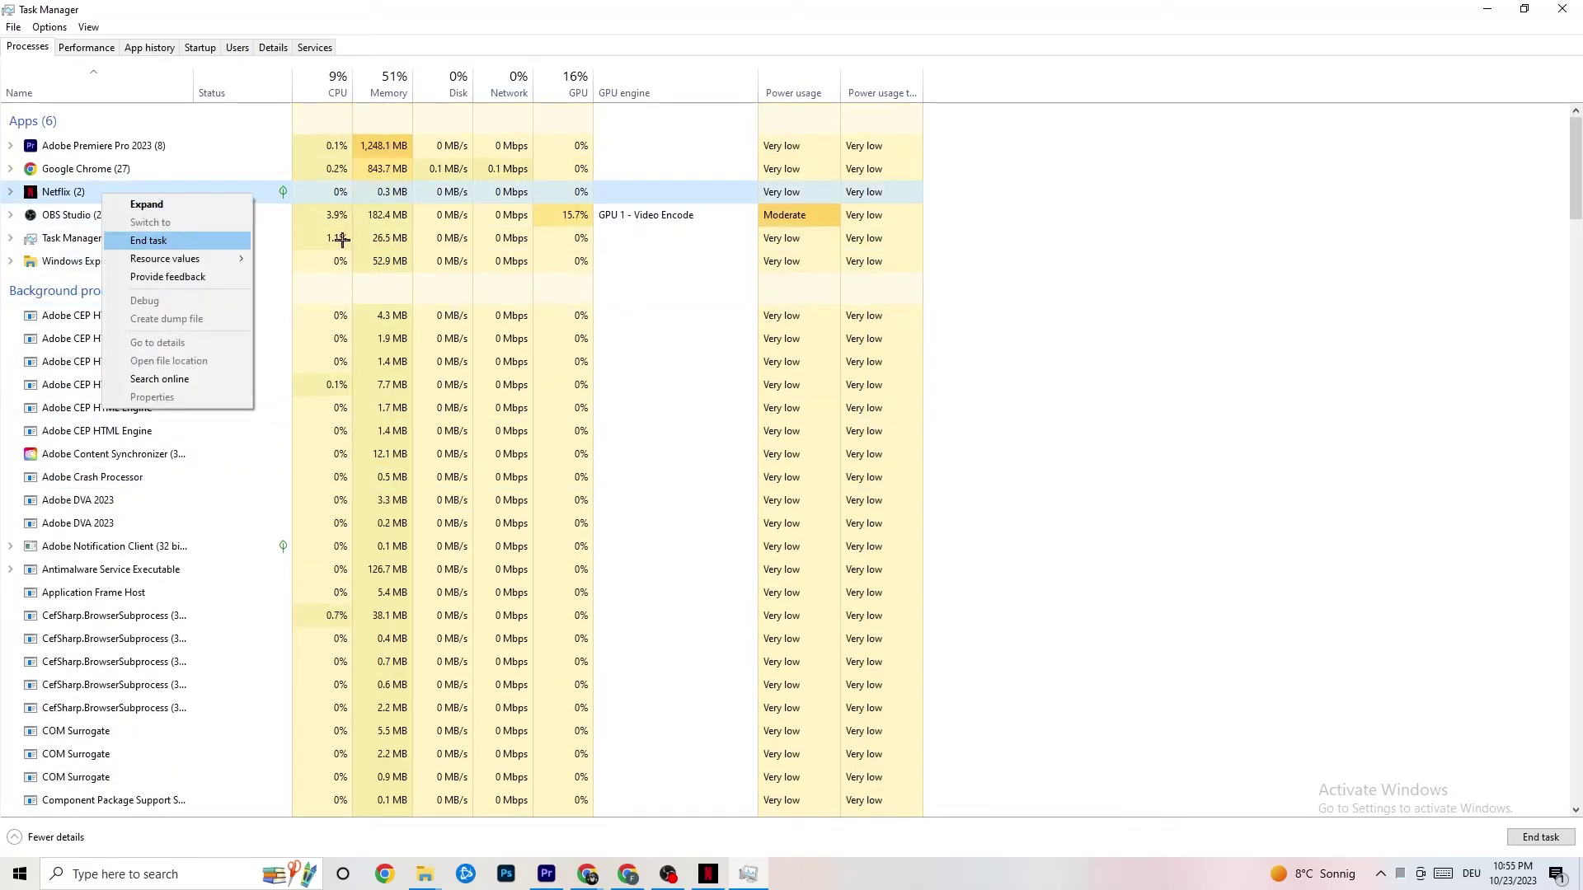
left_click(1138, 276)
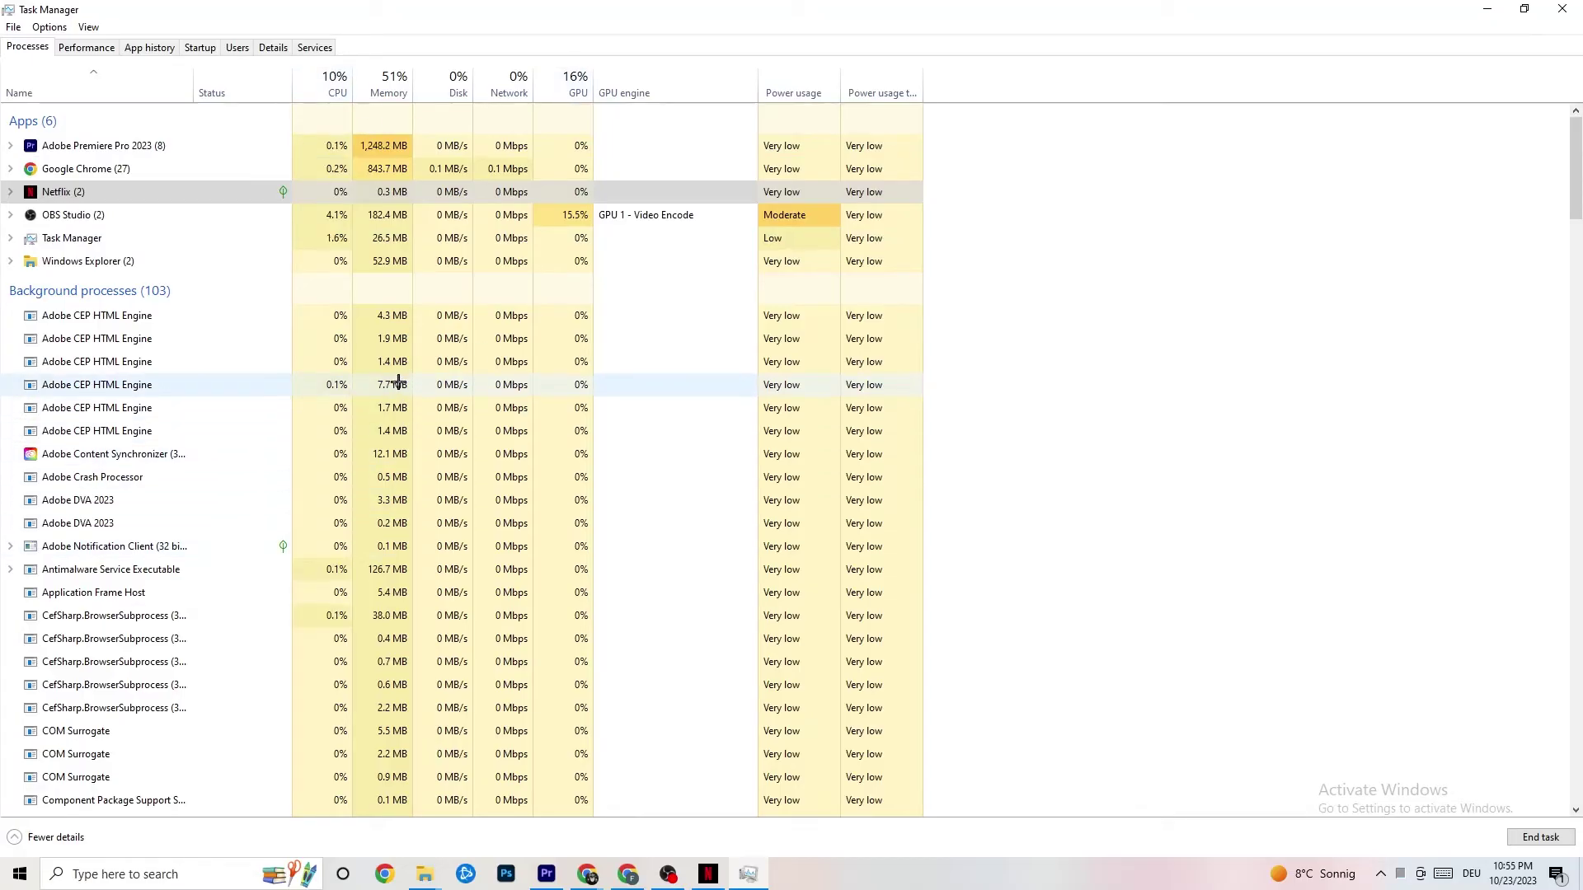
Open the Details tab and view priority levels for Adobe Premiere Pro.exe, left at Normal
left_click(262, 50)
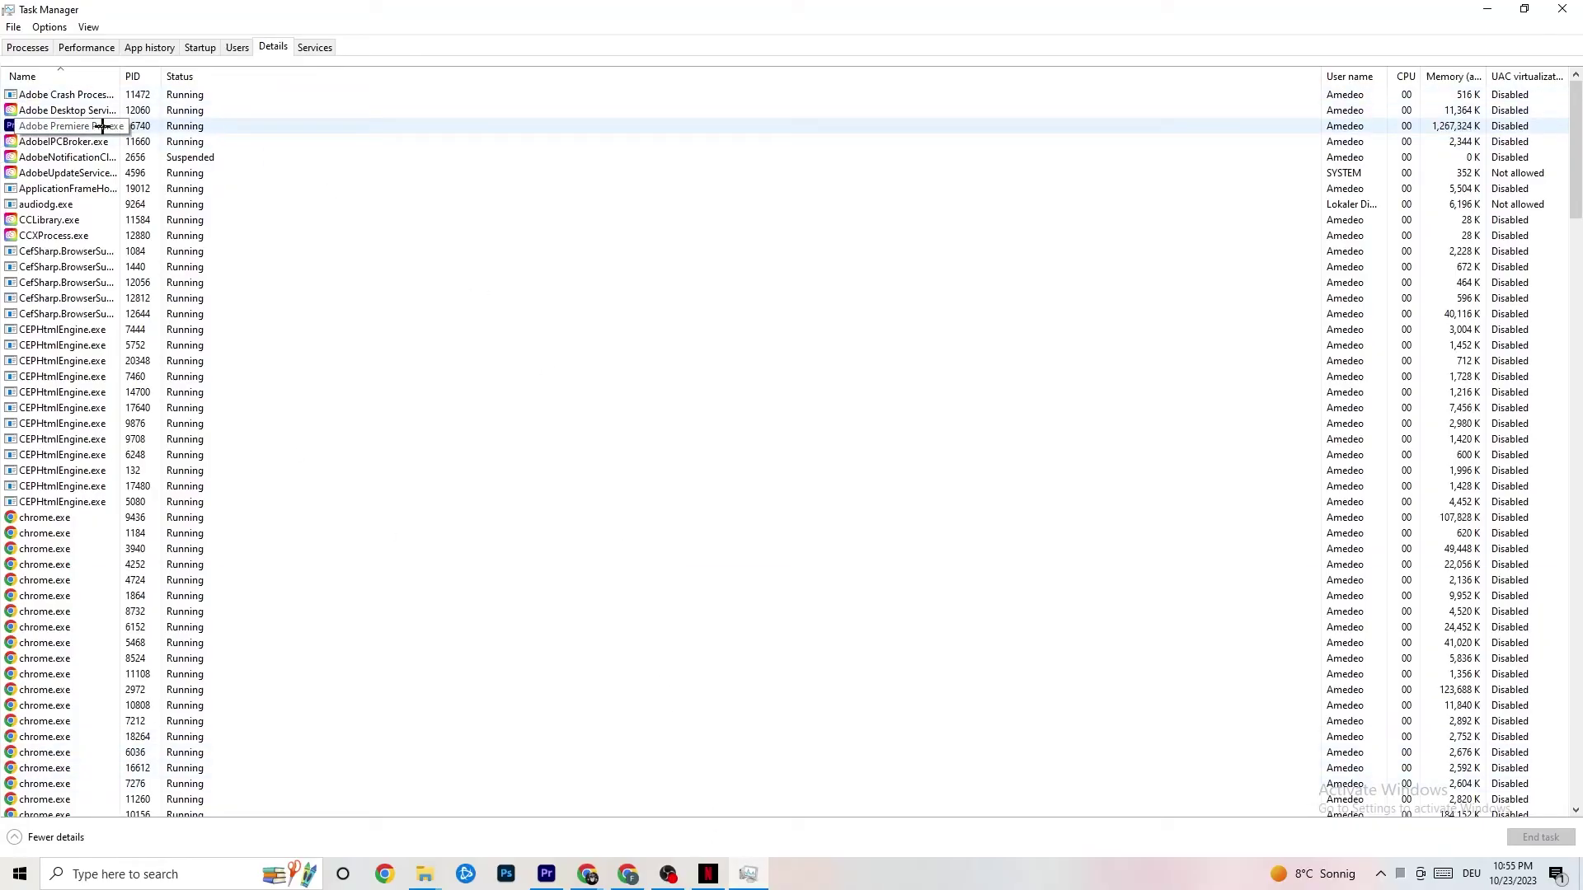
right_click(154, 129)
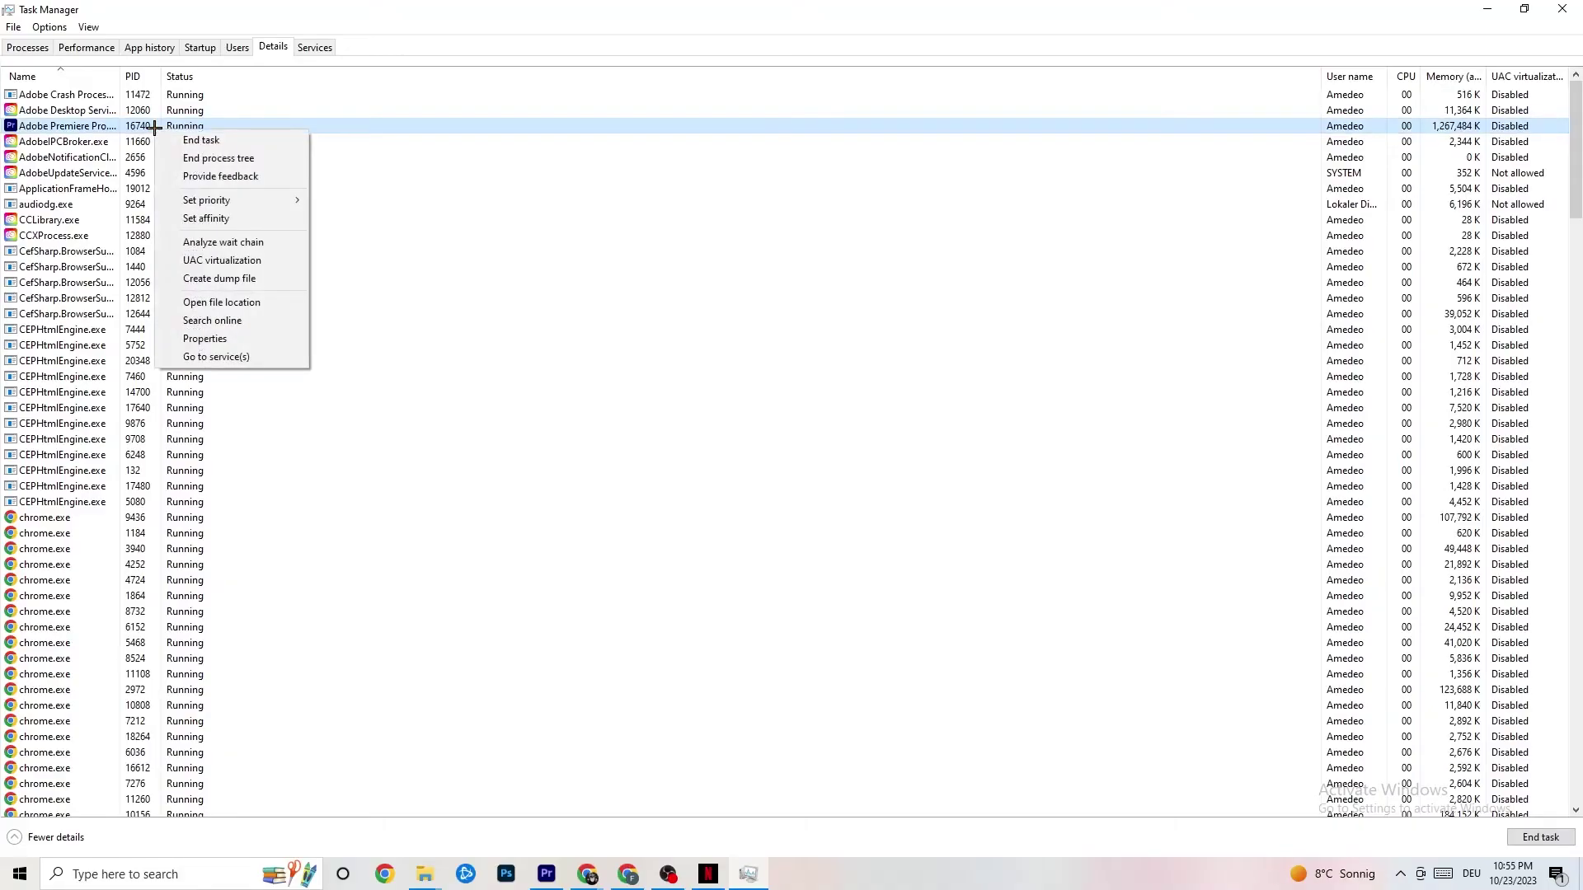
mouse_move(243, 201)
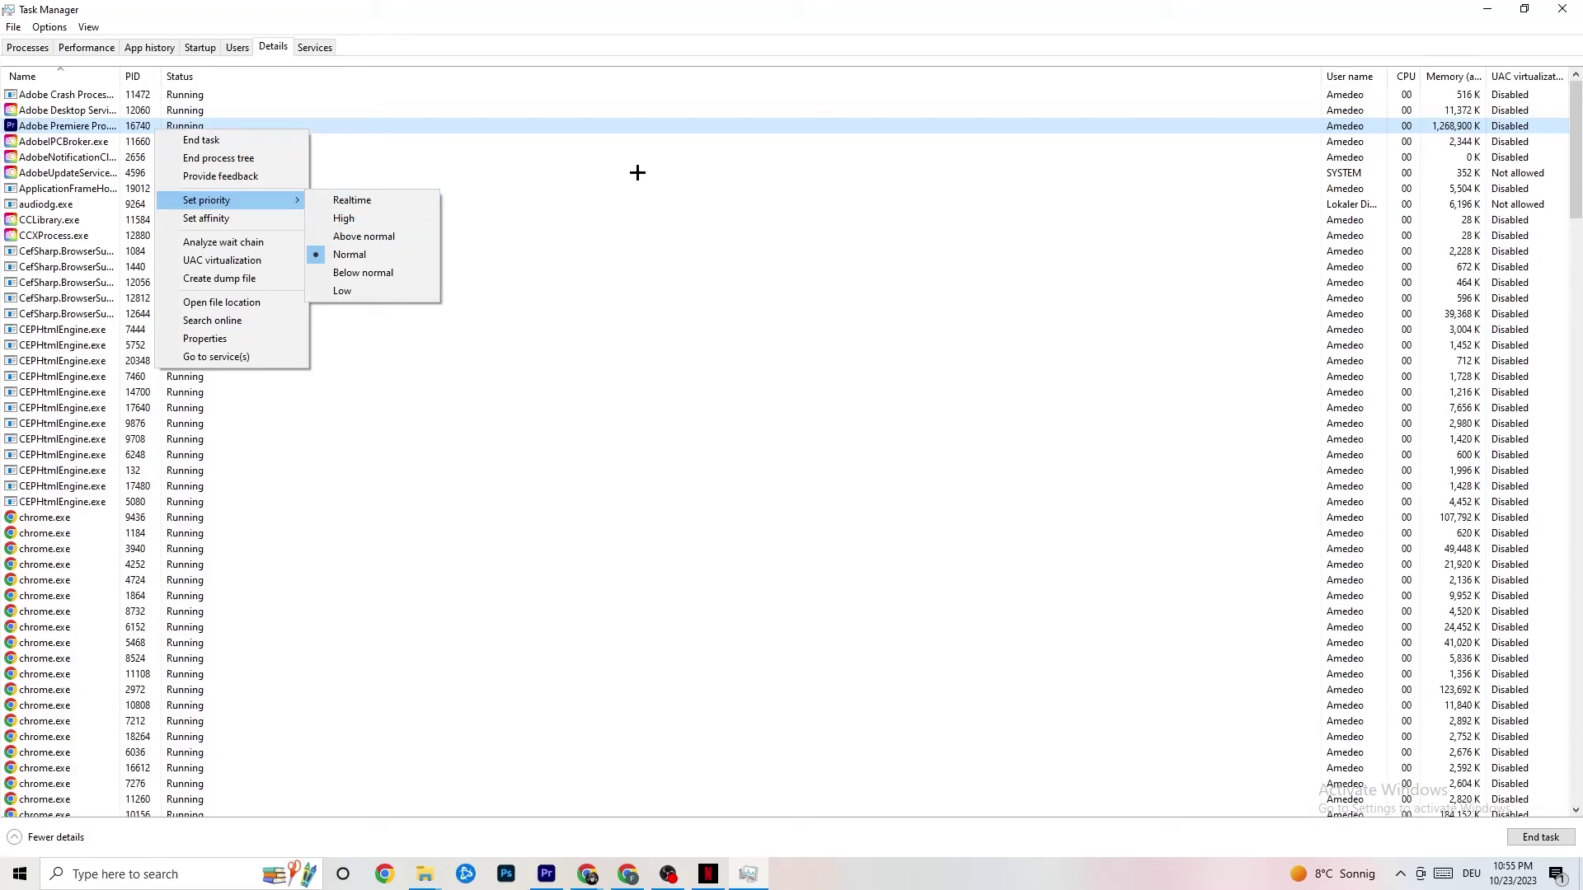
left_click(259, 200)
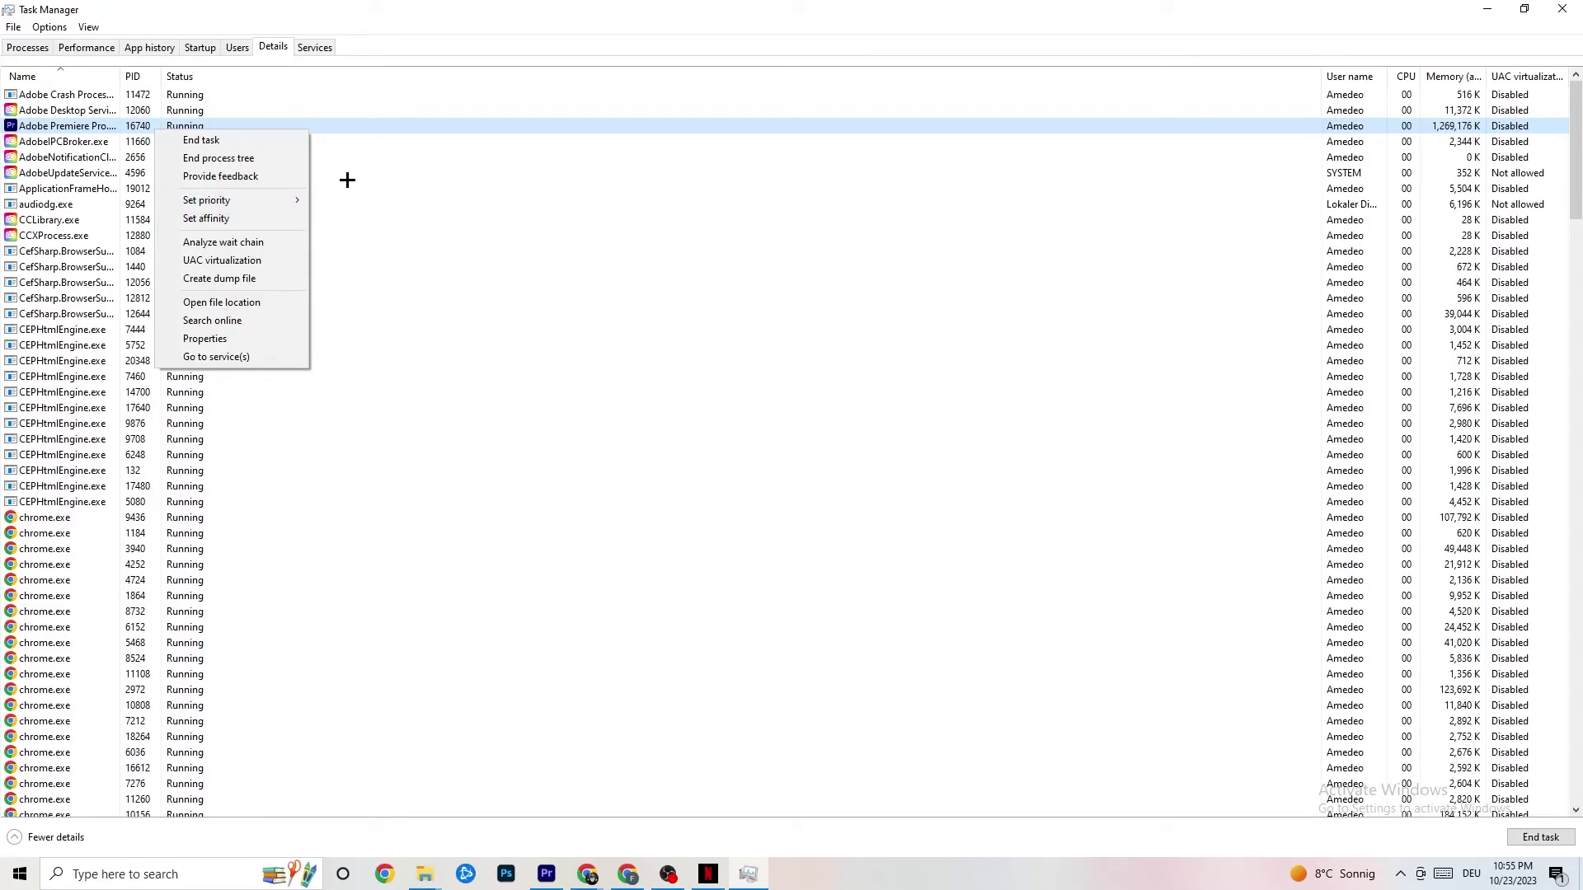
Open the Startup list and inspect the Enable/Disable options for Google Drive and Pivot Software
left_click(201, 47)
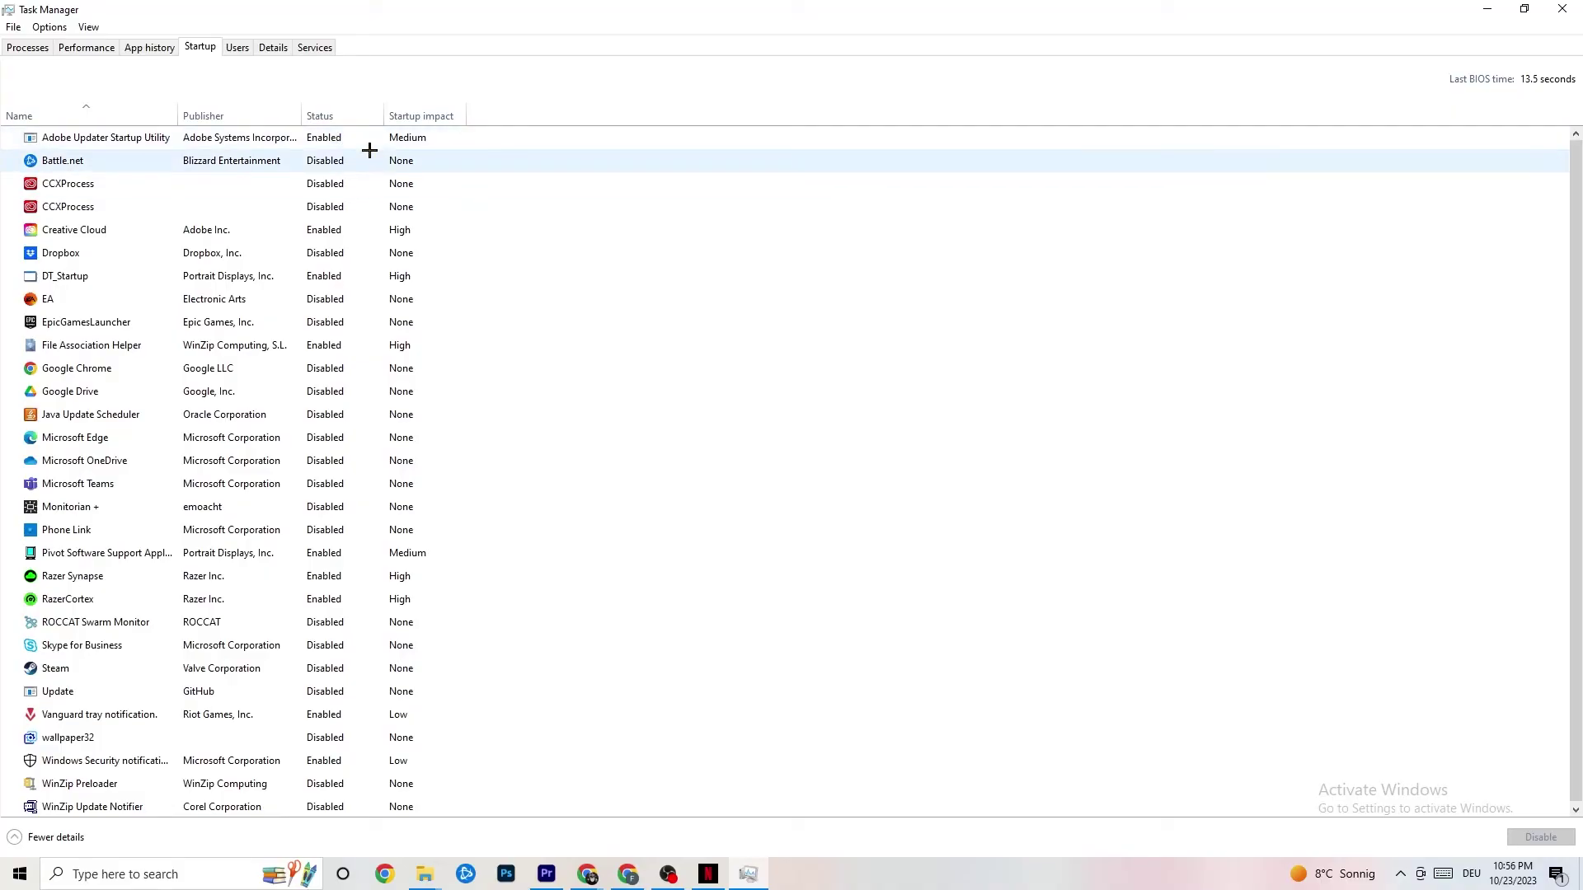
right_click(226, 392)
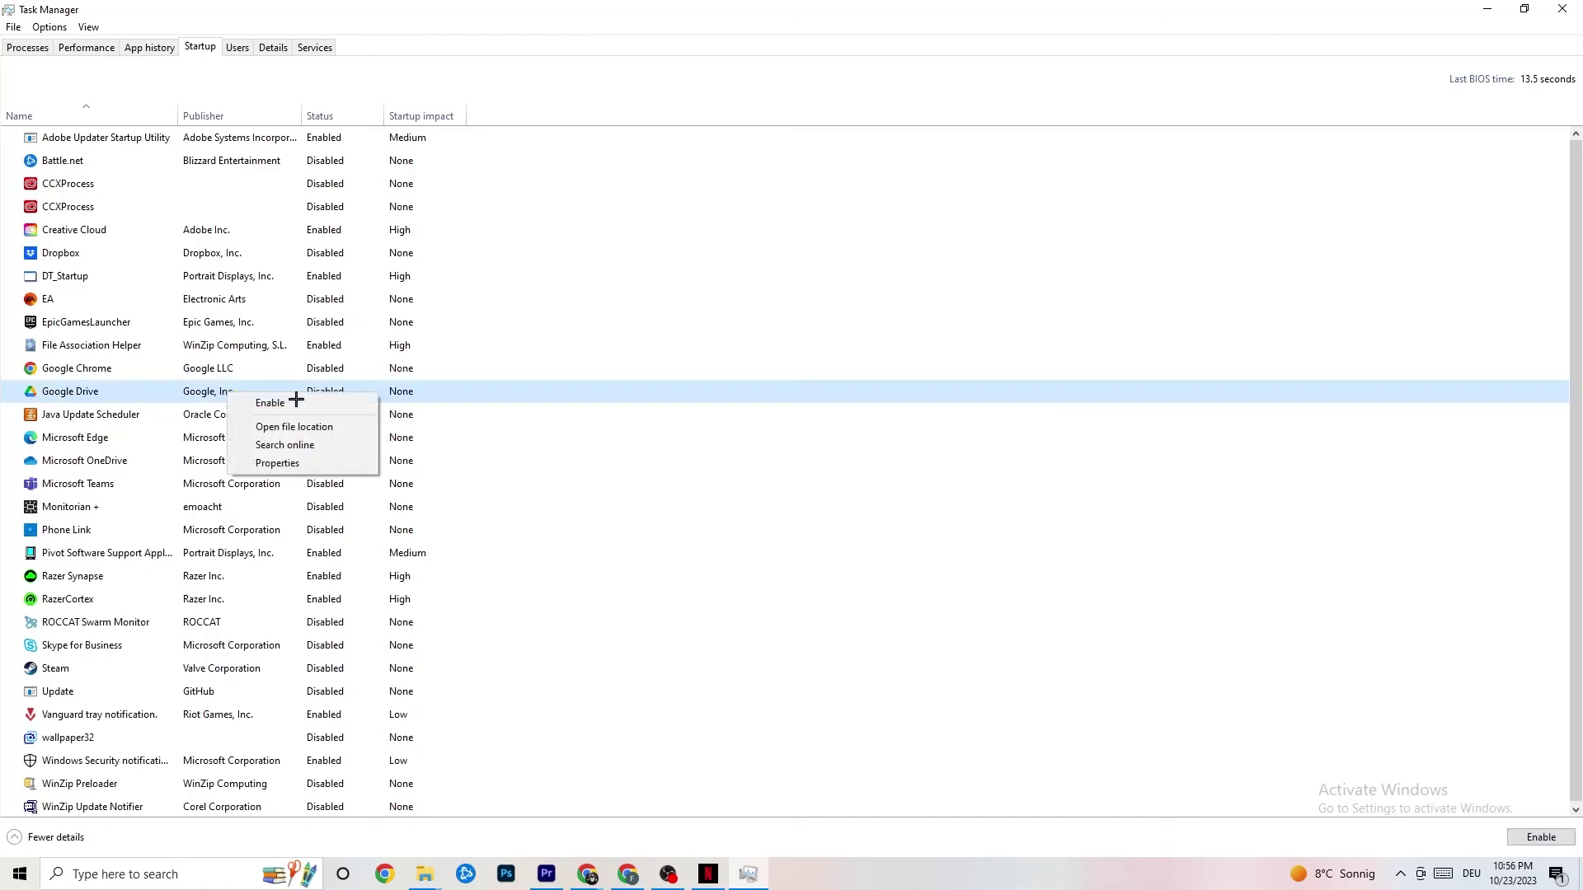
right_click(313, 554)
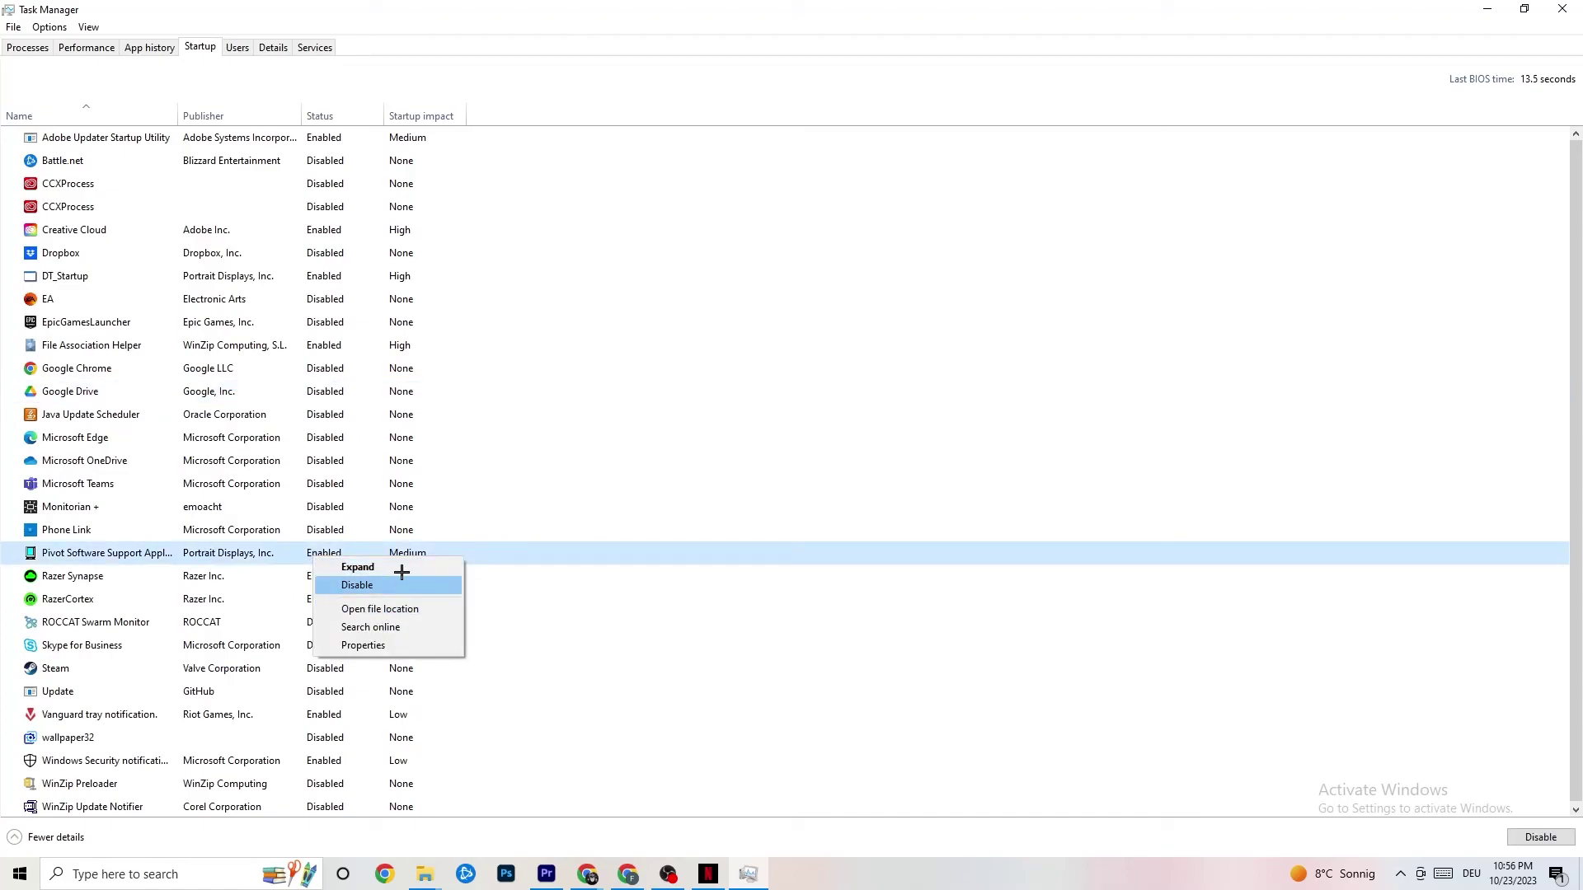
left_click(641, 24)
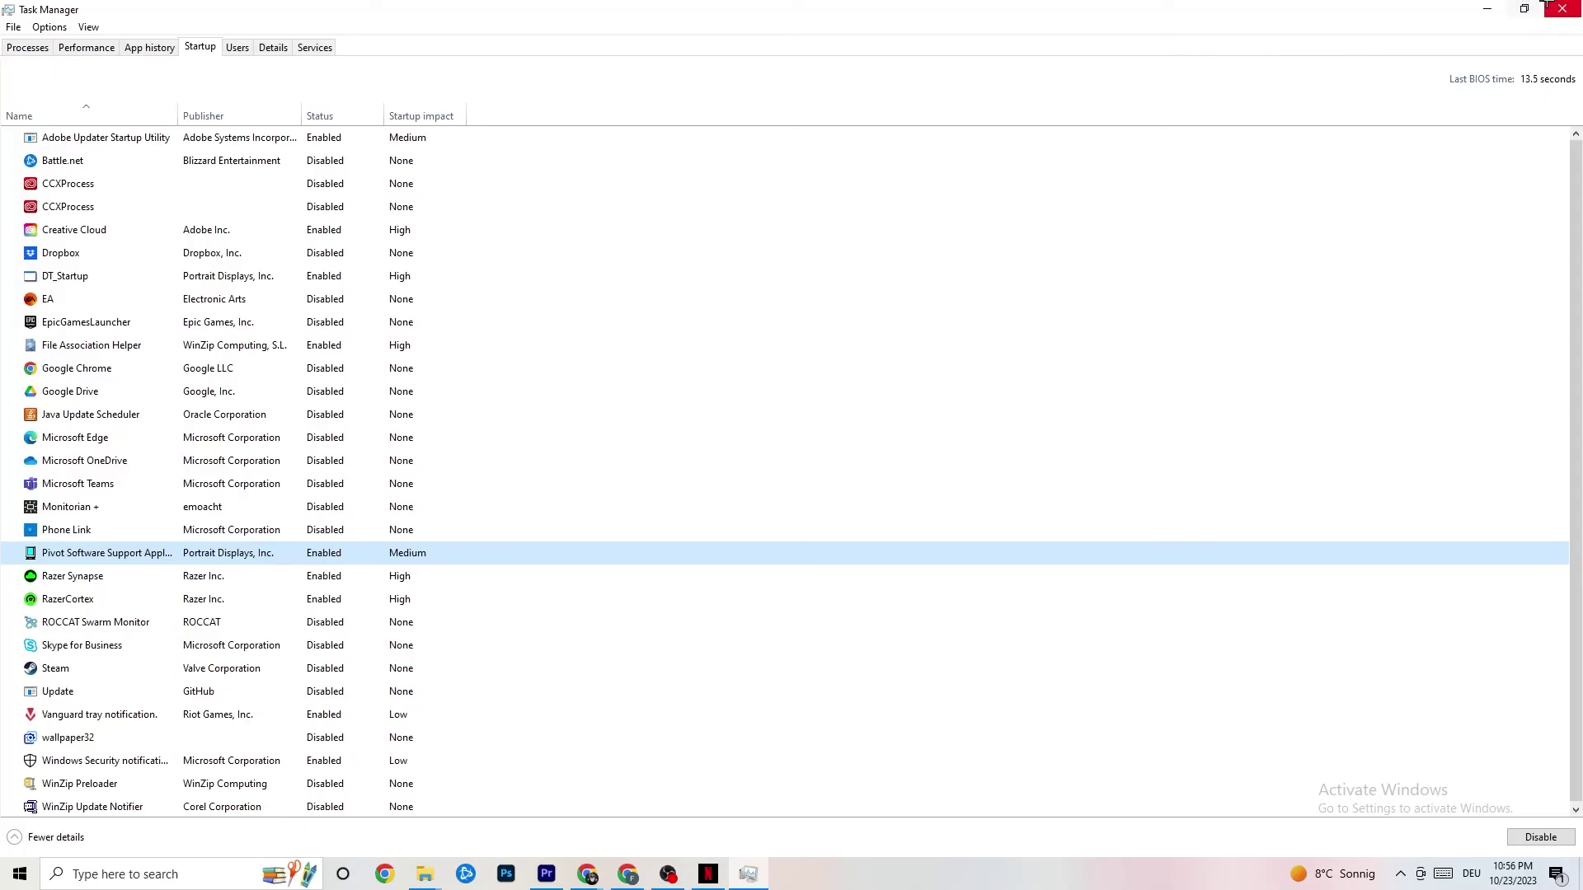
Close the Task Manager window to return to the desktop
left_click(1562, 8)
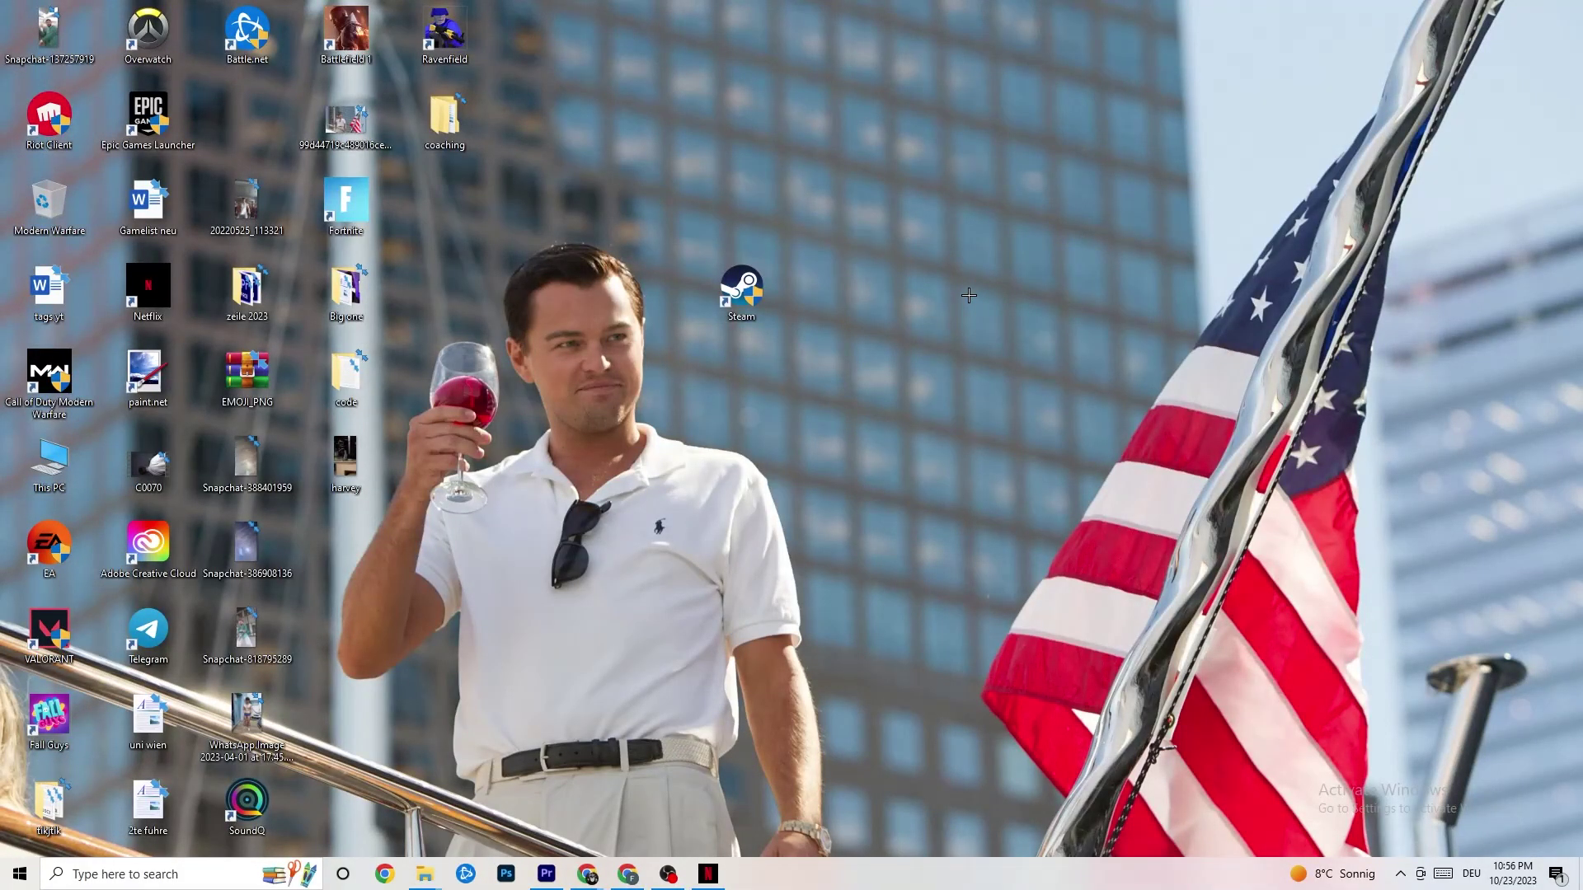